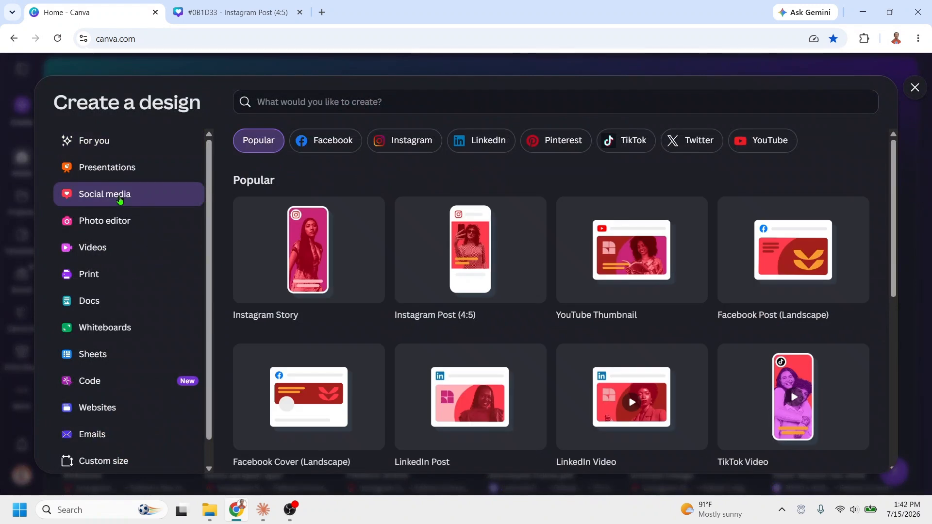
- Create a new Instagram Post (4:5) design
{"action": "left_click", "coordinate": [453, 242]}
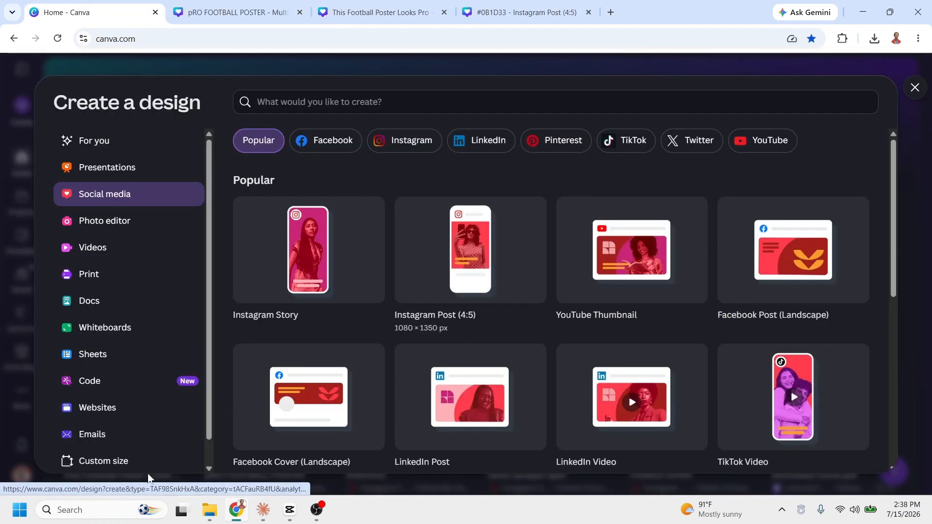
- Enter a custom design size of 18 inches wide by 24 inches high
{"action": "left_click", "coordinate": [114, 461]}
{"action": "left_click", "coordinate": [699, 153]}
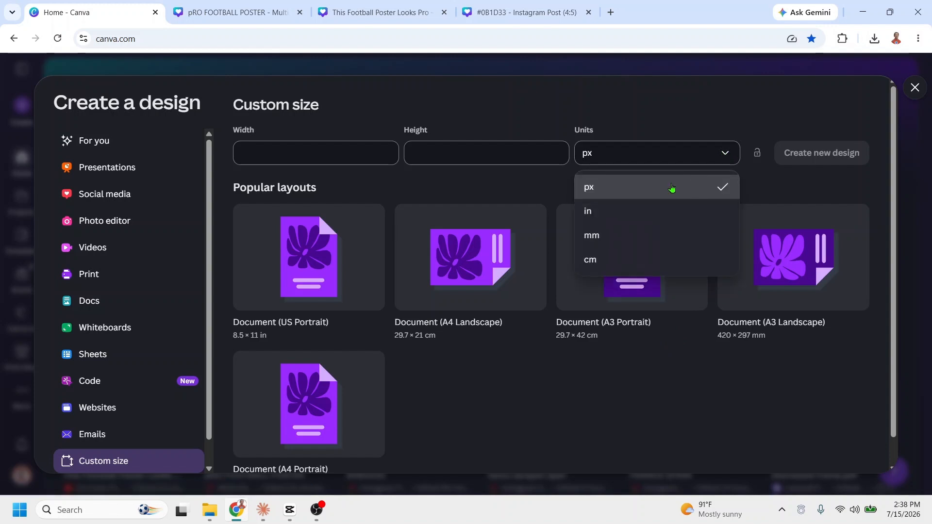
{"action": "left_click", "coordinate": [587, 211]}
{"action": "left_click", "coordinate": [285, 153]}
{"action": "type", "text": "18"}
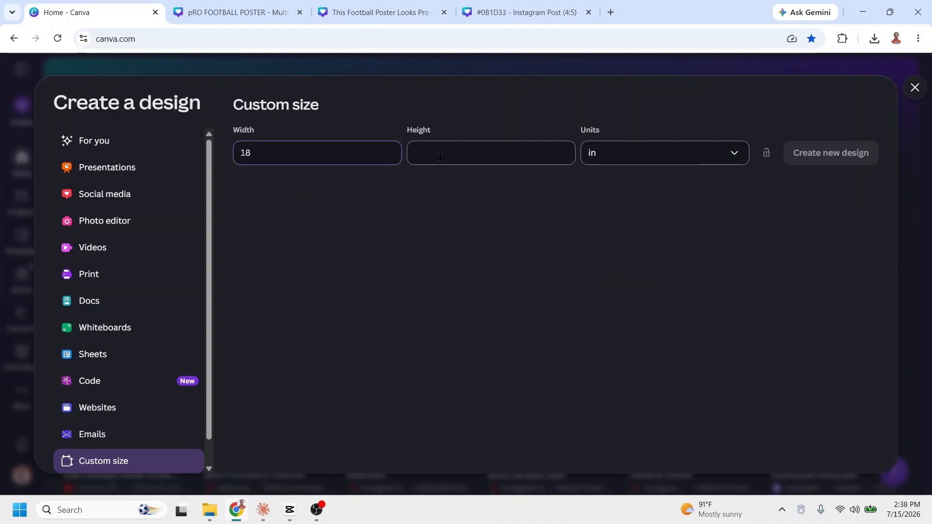
{"action": "left_click", "coordinate": [440, 156]}
{"action": "type", "text": "24"}
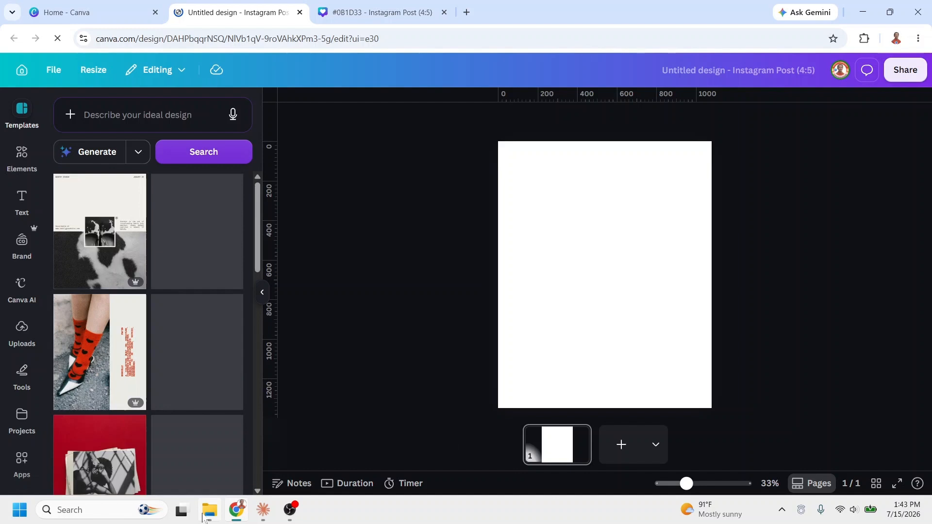
- Add the football player photo from the Downloads folder to the page and remove its background
{"action": "left_click", "coordinate": [210, 510]}
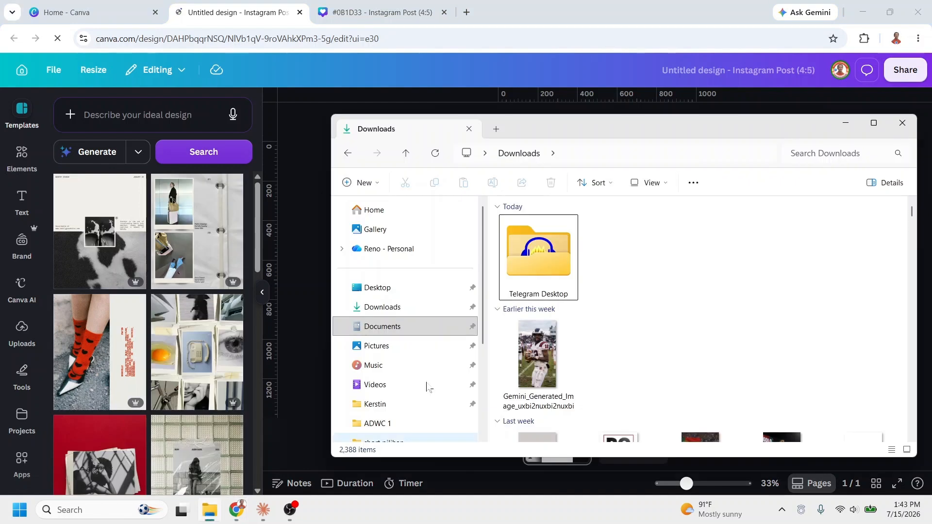
{"action": "left_click_drag", "start_coordinate": [561, 357], "coordinate": [303, 335]}
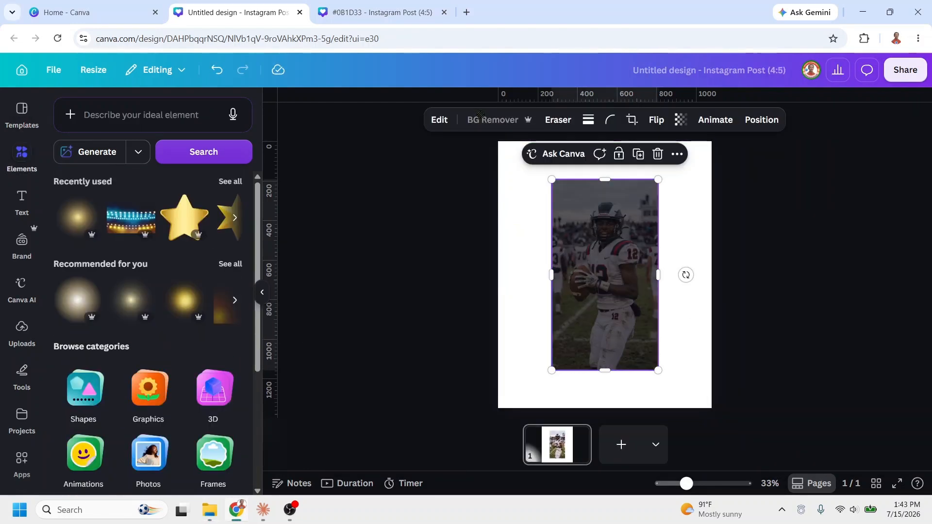
- Change the page's background color from the solid color picker to a dark navy blue
{"action": "left_click", "coordinate": [705, 313]}
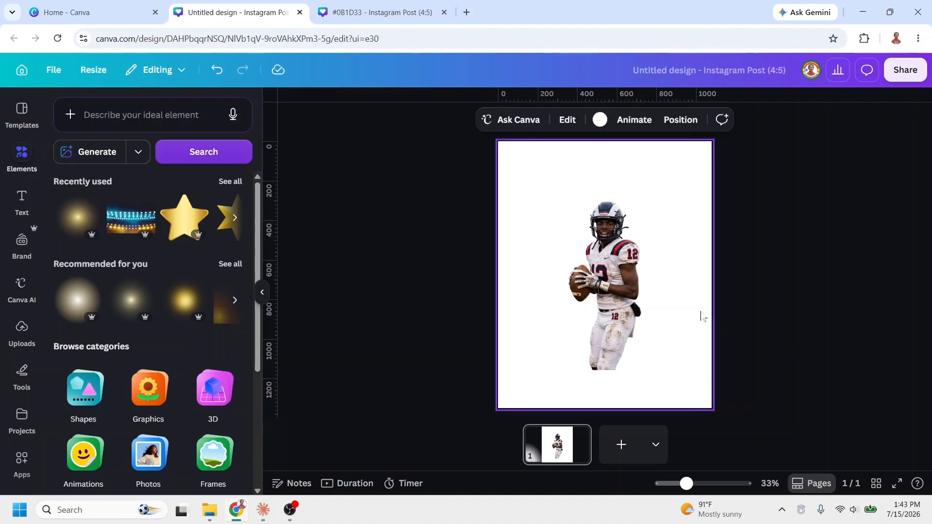
{"action": "left_click", "coordinate": [600, 120]}
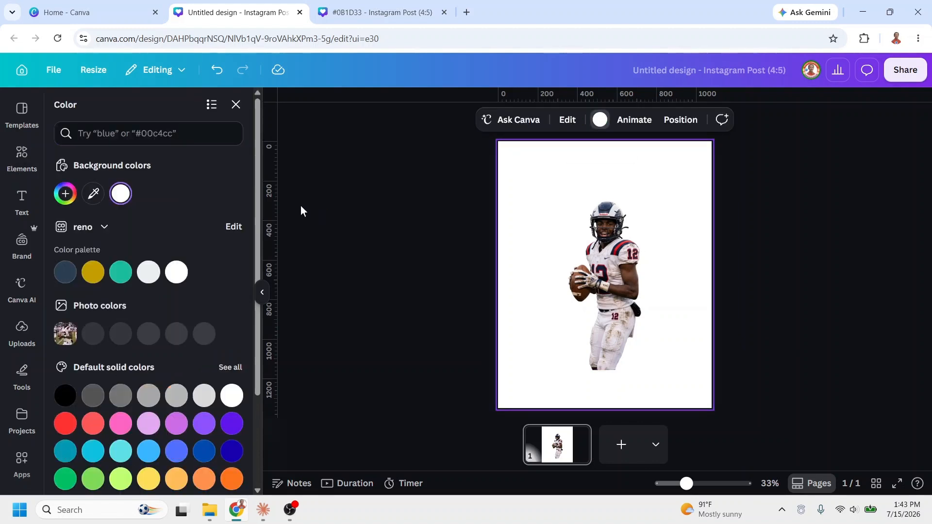
{"action": "left_click", "coordinate": [65, 194]}
{"action": "left_click", "coordinate": [180, 329]}
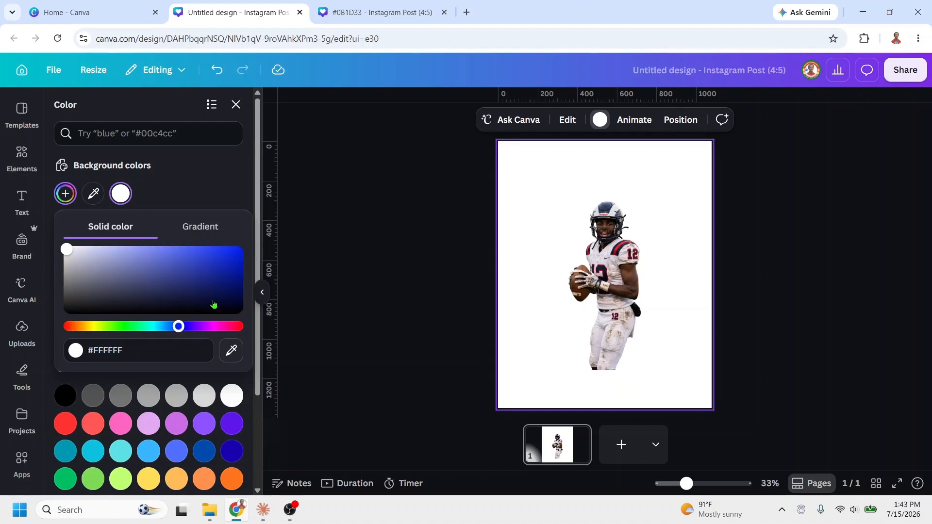
{"action": "left_click", "coordinate": [231, 281]}
- Crop the player cutout to the upper body and enlarge it to fill most of the page
{"action": "left_click", "coordinate": [605, 301]}
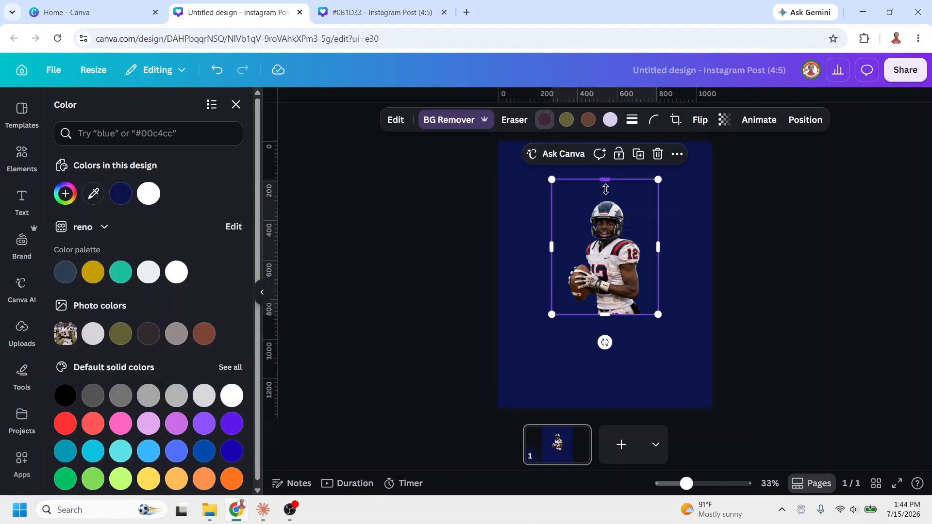
{"action": "left_click_drag", "start_coordinate": [605, 179], "coordinate": [605, 188]}
{"action": "left_click_drag", "start_coordinate": [659, 252], "coordinate": [647, 252]}
{"action": "left_click_drag", "start_coordinate": [647, 315], "coordinate": [581, 278]}
{"action": "left_click_drag", "start_coordinate": [671, 415], "coordinate": [692, 437]}
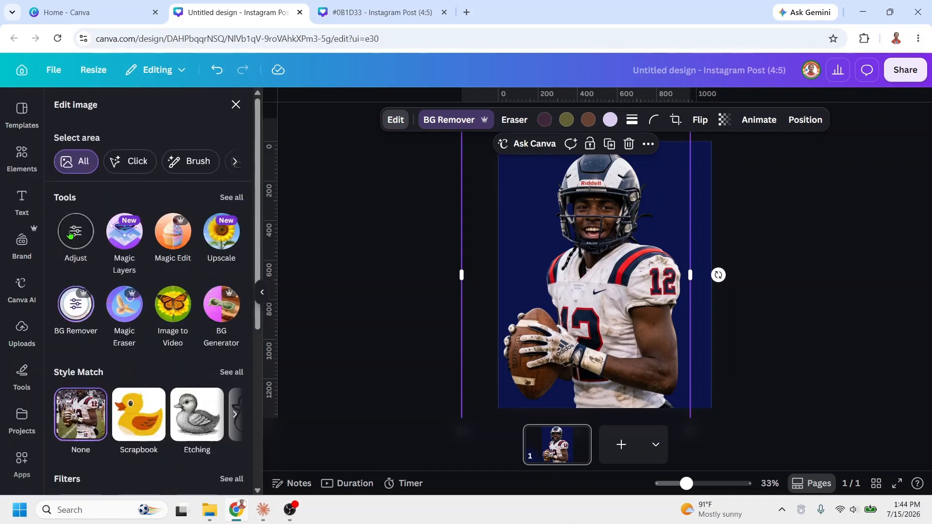
- Raise the player photo's brightness to 37
{"action": "left_click", "coordinate": [69, 234]}
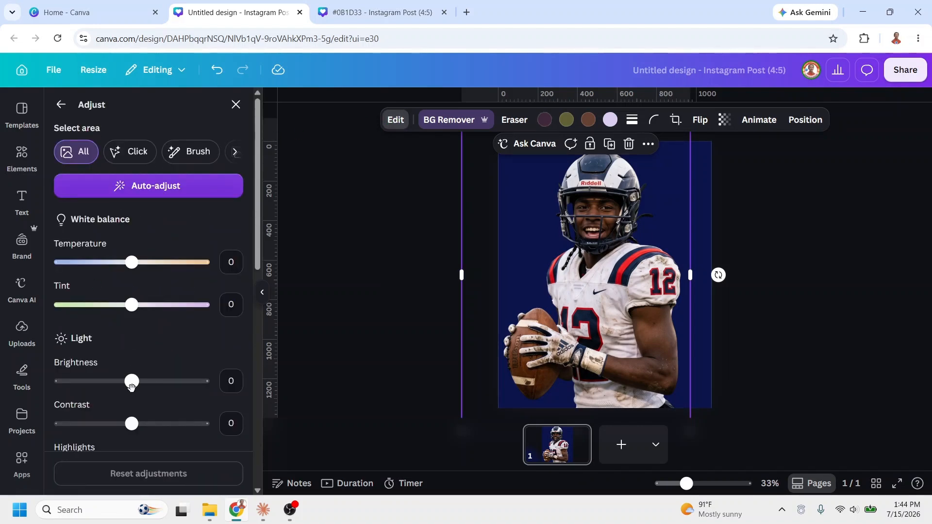
{"action": "left_click_drag", "start_coordinate": [142, 388], "coordinate": [159, 386]}
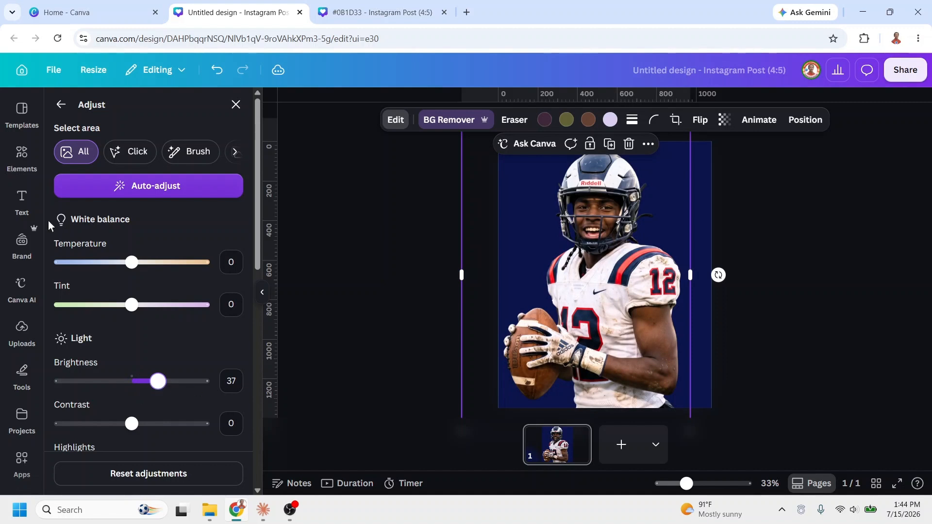
- Search the elements for "HALFTONE NUMBER" and add the halftone digits 1 and 2 to the page
{"action": "left_click", "coordinate": [22, 154]}
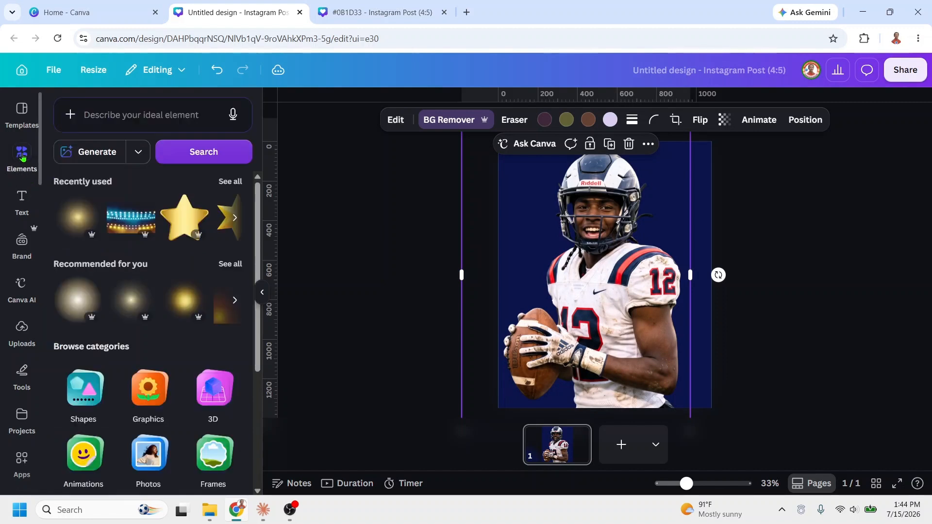
{"action": "left_click", "coordinate": [100, 116]}
{"action": "type", "text": "HALFTO"}
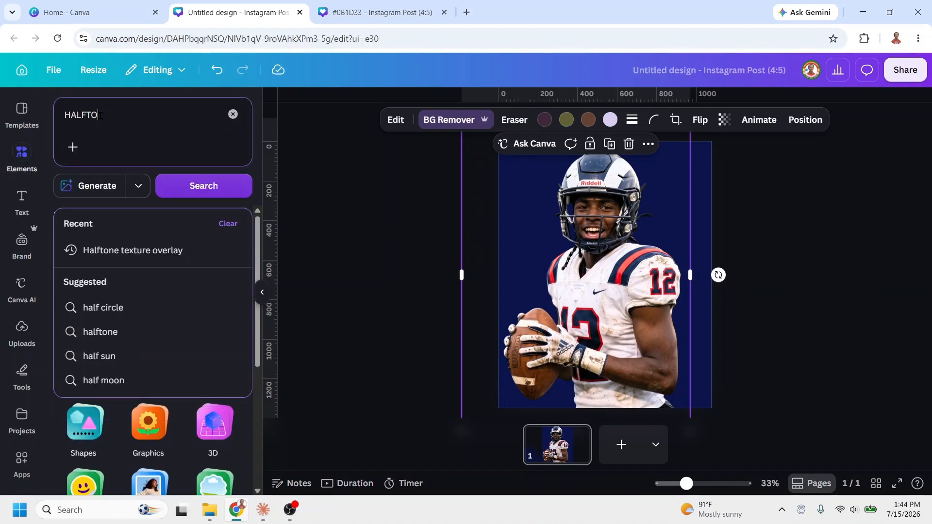
{"action": "type", "text": "NE NUMBER"}
{"action": "key", "text": "Return"}
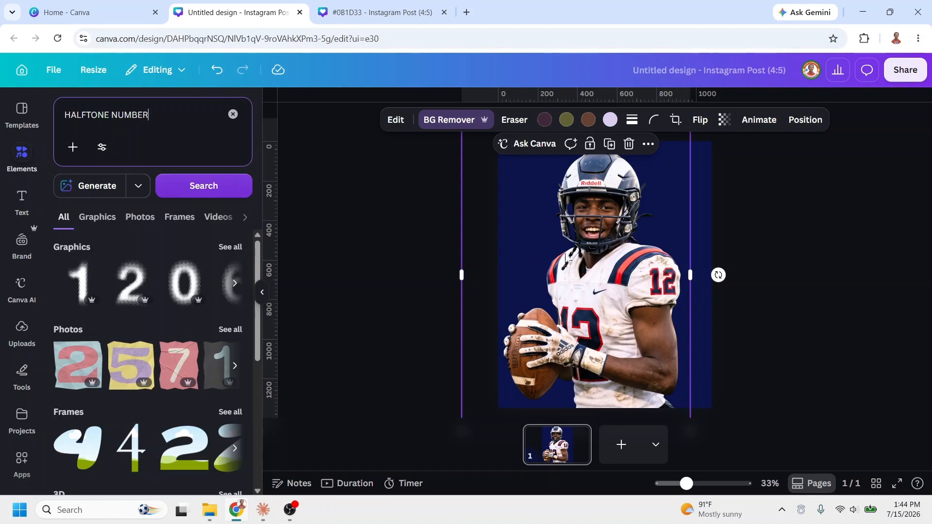
{"action": "left_click", "coordinate": [78, 291]}
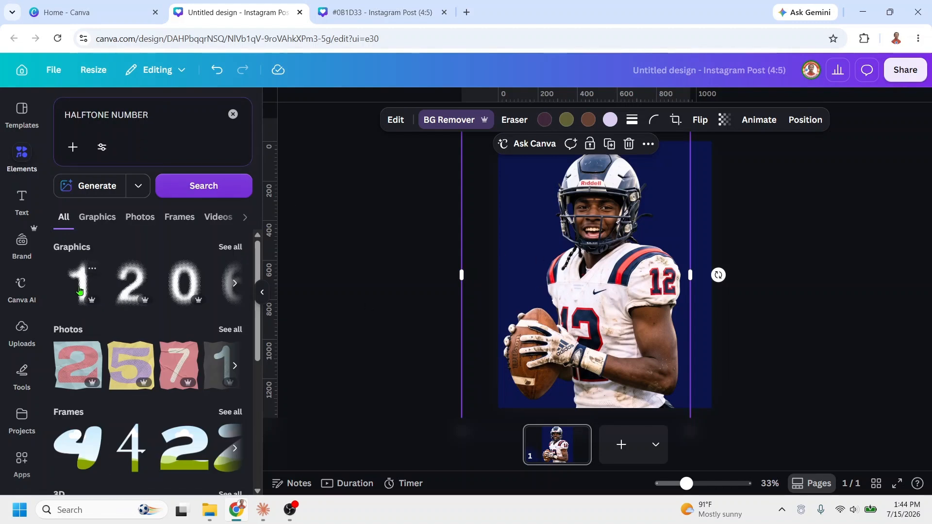
{"action": "left_click", "coordinate": [131, 290]}
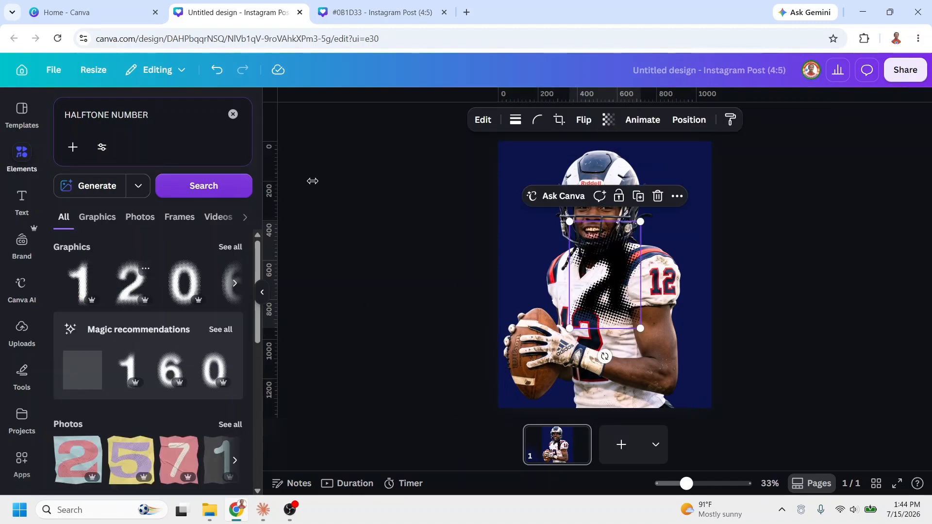
- Recolor both halftone digits white and place the 2 beside the 1 to form the number 12
{"action": "left_click", "coordinate": [510, 121]}
{"action": "left_click", "coordinate": [510, 120]}
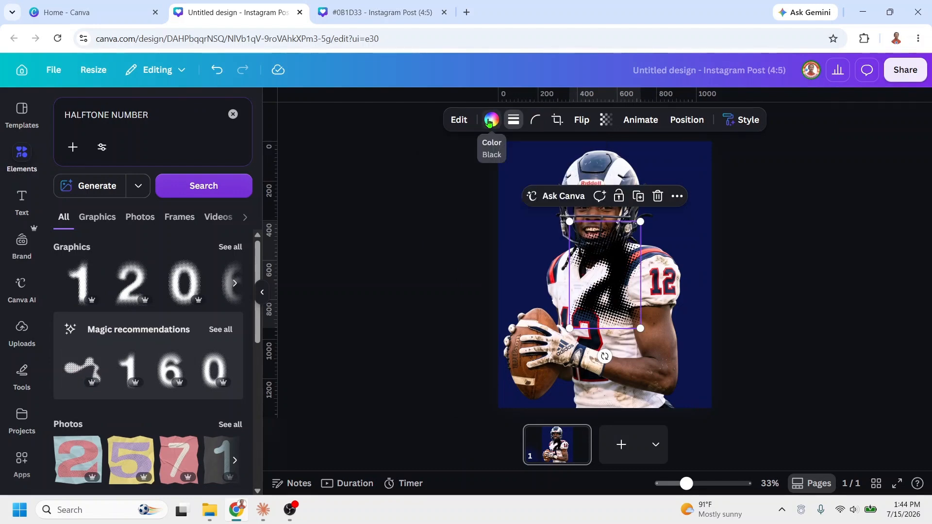
{"action": "left_click", "coordinate": [490, 121]}
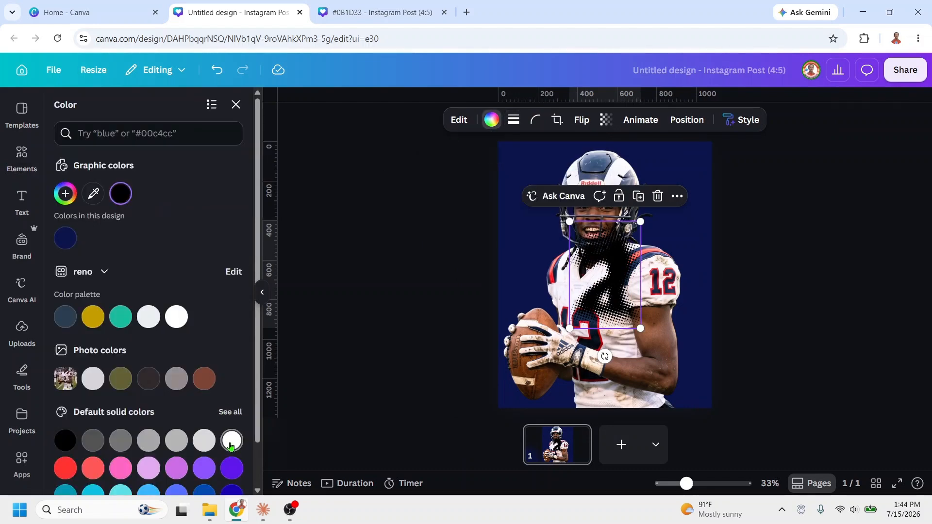
{"action": "left_click", "coordinate": [231, 441]}
{"action": "left_click_drag", "start_coordinate": [618, 295], "coordinate": [677, 268]}
{"action": "left_click", "coordinate": [623, 272]}
{"action": "left_click", "coordinate": [232, 440]}
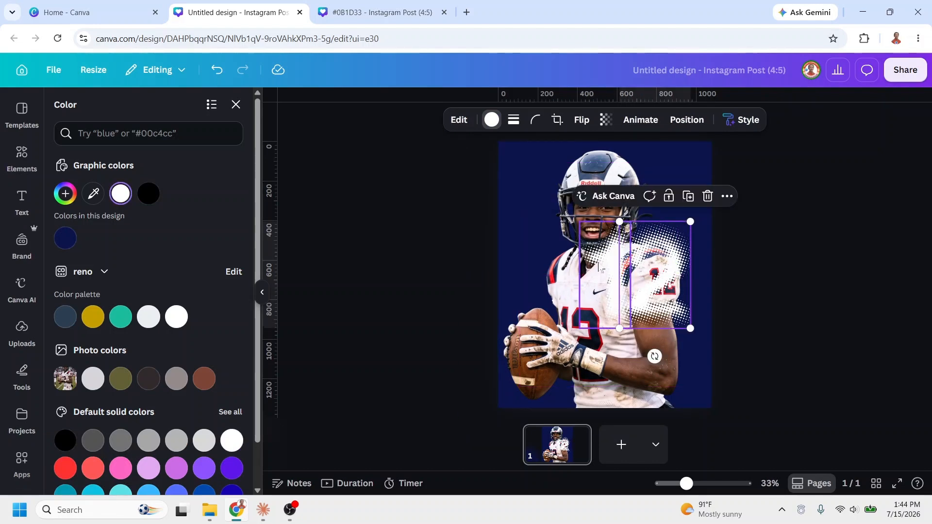
- Group the two halftone digits and fit the number at a smaller size beside the helmet in the page's upper-right area
{"action": "left_click", "coordinate": [599, 266], "text": "shift"}
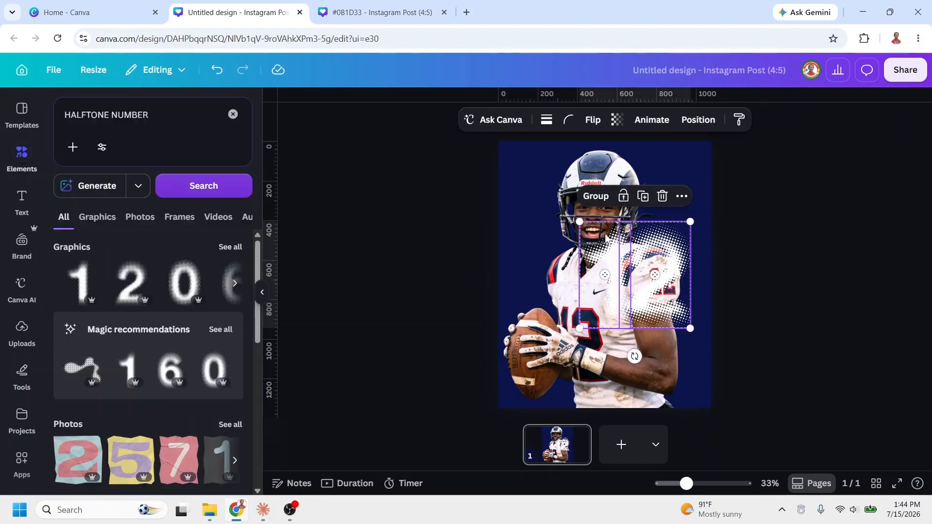
{"action": "left_click", "coordinate": [600, 196]}
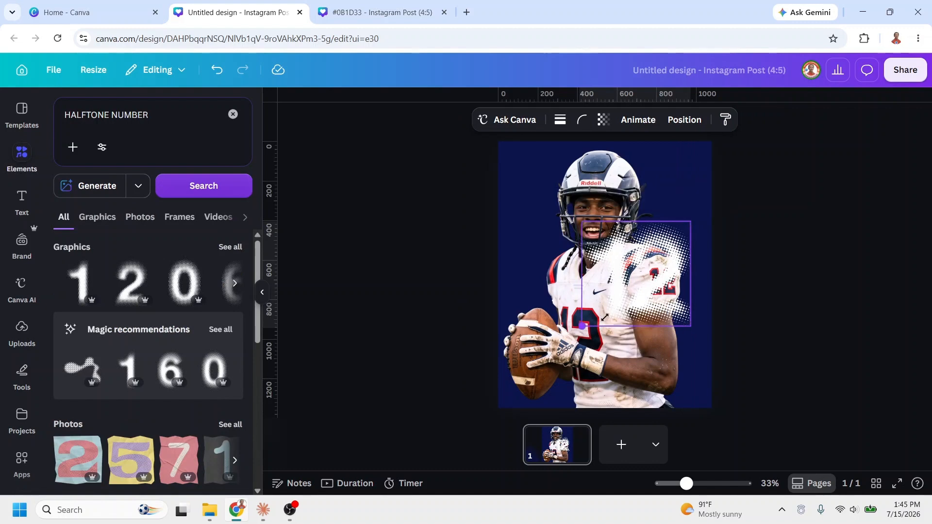
{"action": "left_click_drag", "start_coordinate": [605, 317], "coordinate": [645, 301]}
{"action": "left_click_drag", "start_coordinate": [659, 262], "coordinate": [669, 206]}
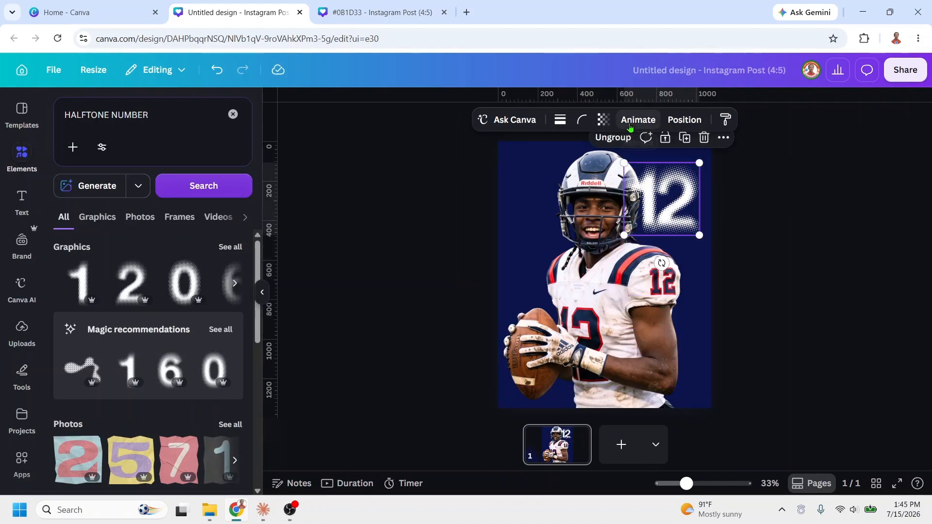
- Set the halftone number's transparency to 66 and send it to the back, behind the player
{"action": "left_click", "coordinate": [604, 119]}
{"action": "left_click_drag", "start_coordinate": [620, 170], "coordinate": [599, 170]}
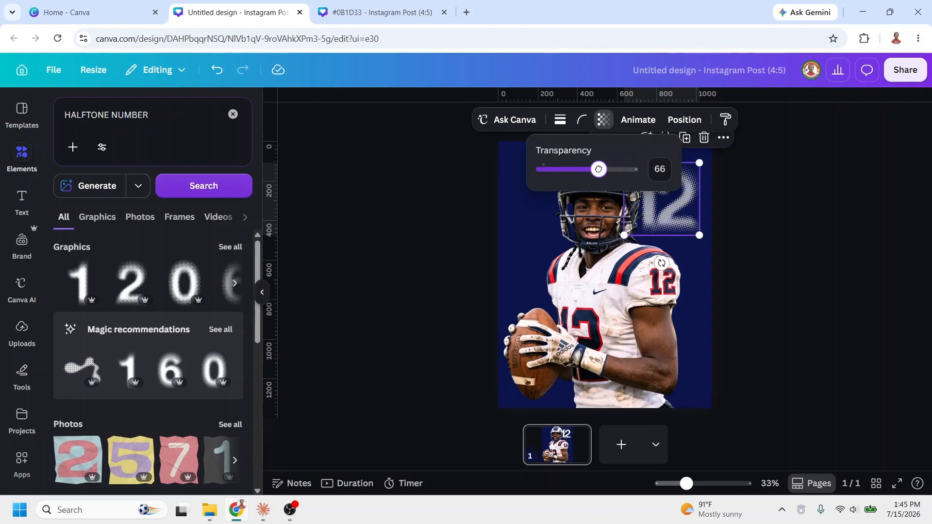
{"action": "left_click", "coordinate": [674, 211]}
{"action": "right_click", "coordinate": [674, 211]}
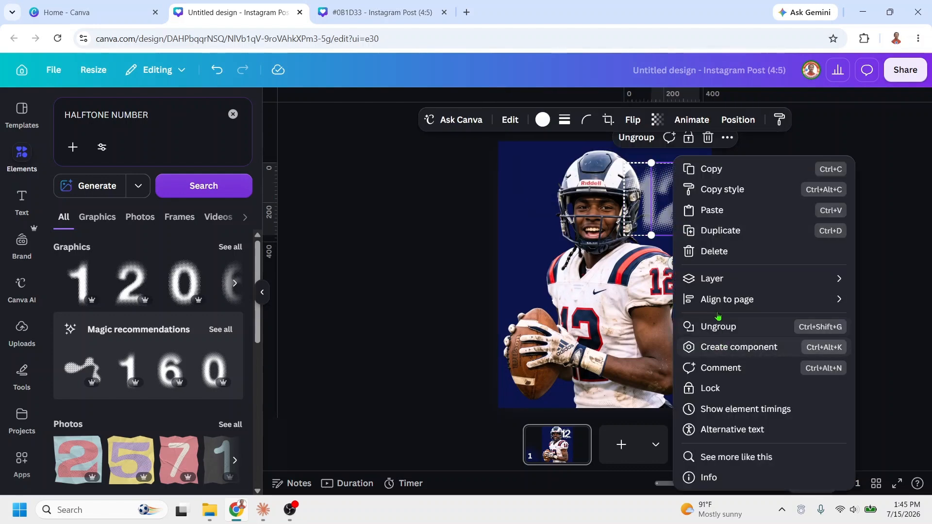
{"action": "mouse_move", "coordinate": [703, 278]}
{"action": "left_click", "coordinate": [589, 342]}
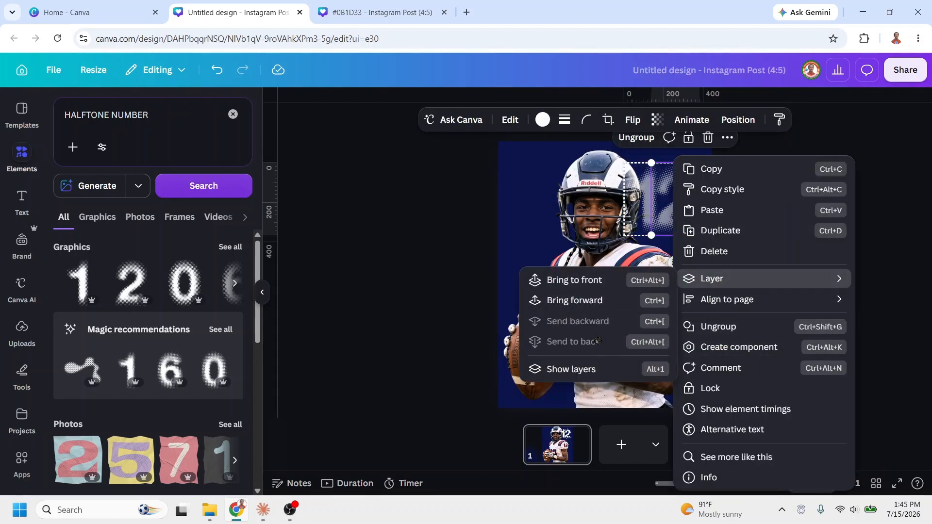
- Search for "Halftone texture overlay" among the graphics and add the dark dotted texture to the page
{"action": "left_click", "coordinate": [177, 112]}
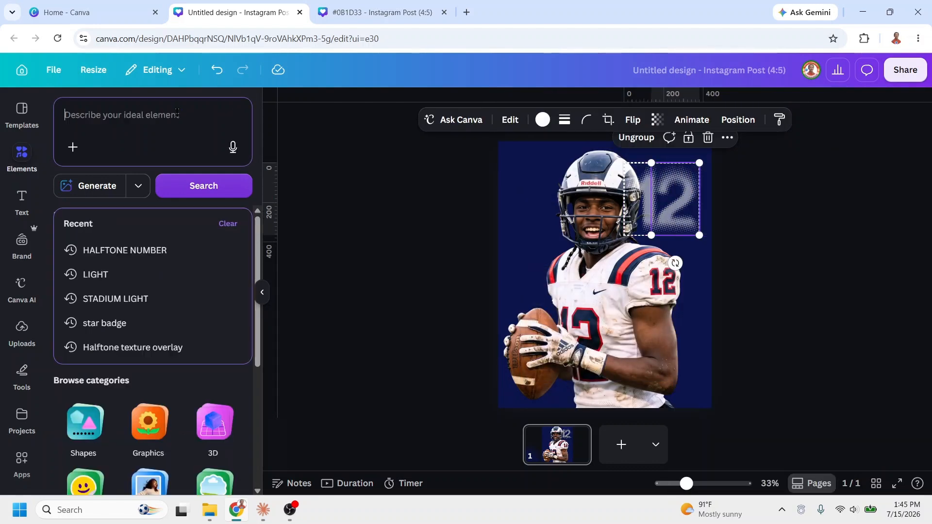
{"action": "left_click", "coordinate": [148, 347]}
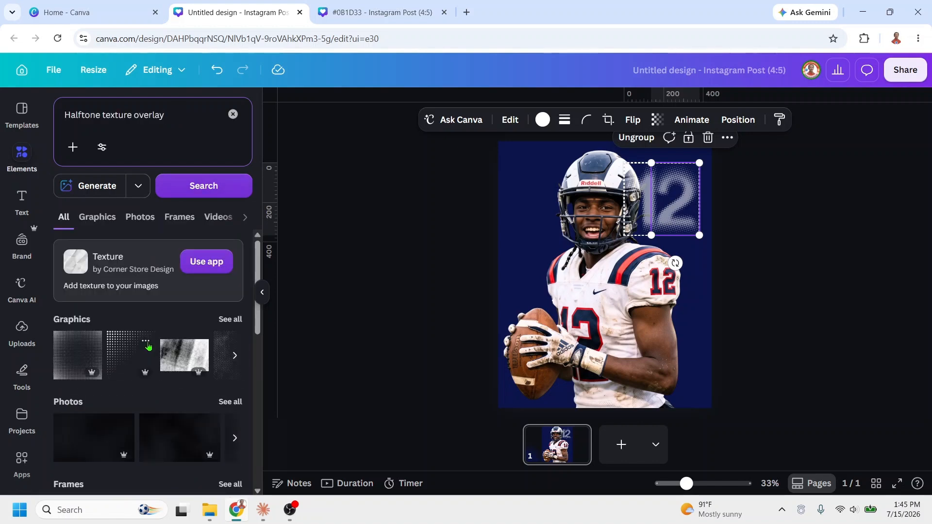
{"action": "left_click", "coordinate": [231, 319]}
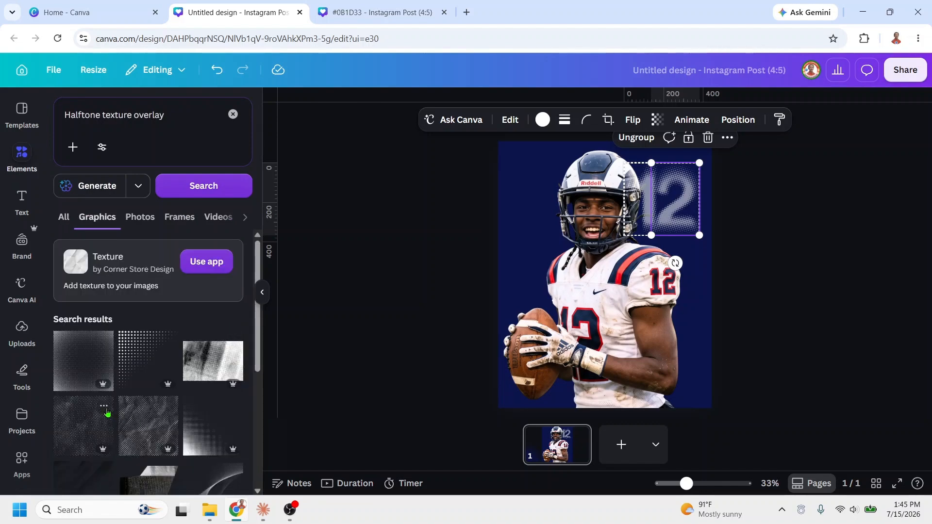
{"action": "left_click", "coordinate": [106, 409]}
{"action": "left_click", "coordinate": [87, 423]}
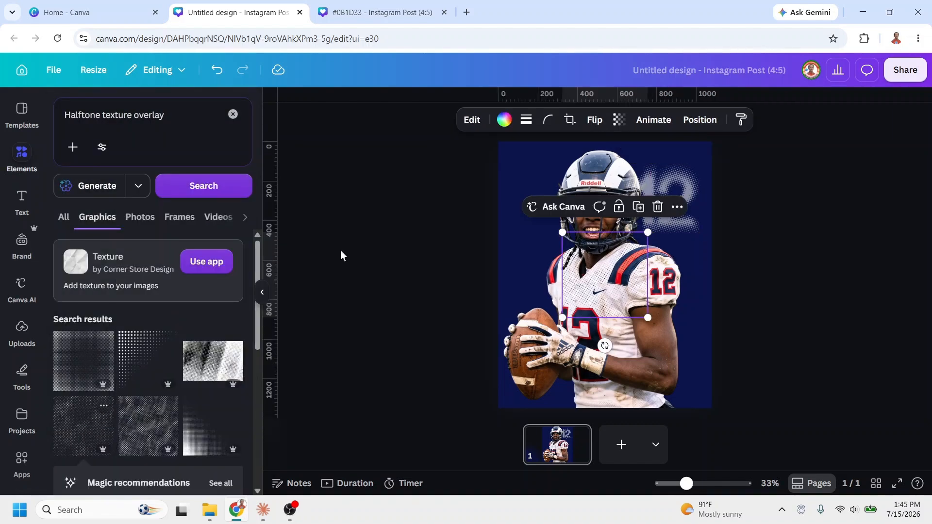
- Recolor the halftone texture white and enlarge it to cover the whole page
{"action": "left_click", "coordinate": [491, 120]}
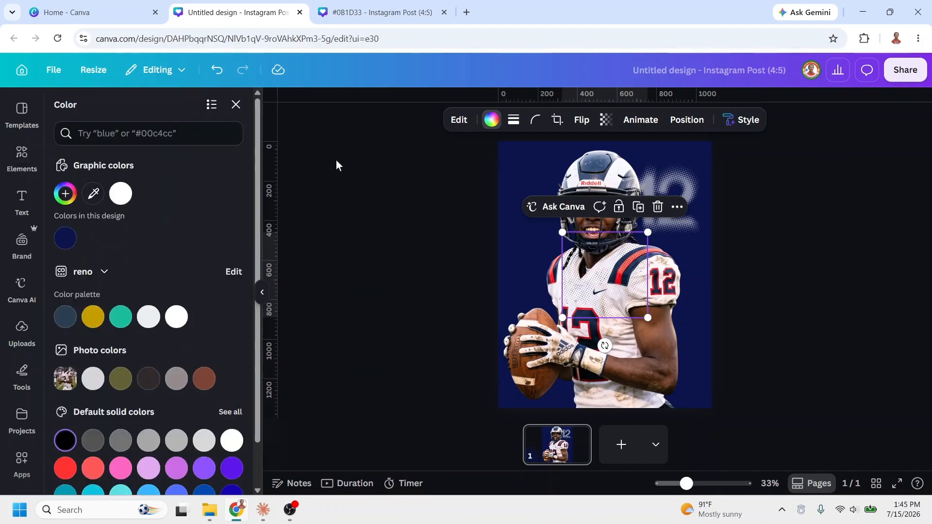
{"action": "left_click_drag", "start_coordinate": [648, 317], "coordinate": [753, 418]}
{"action": "left_click_drag", "start_coordinate": [564, 231], "coordinate": [465, 123]}
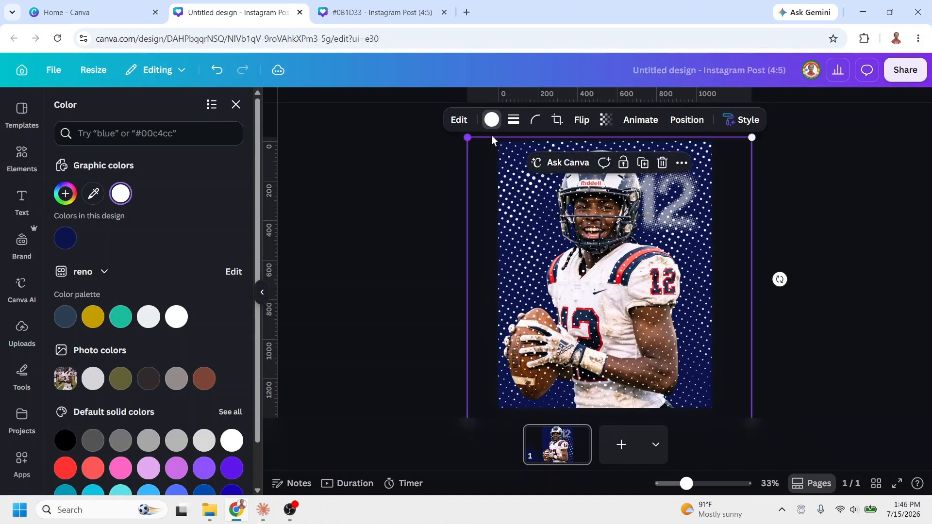
- Set the halftone texture's transparency to 24
{"action": "left_click", "coordinate": [606, 120]}
{"action": "left_click_drag", "start_coordinate": [637, 169], "coordinate": [579, 169]}
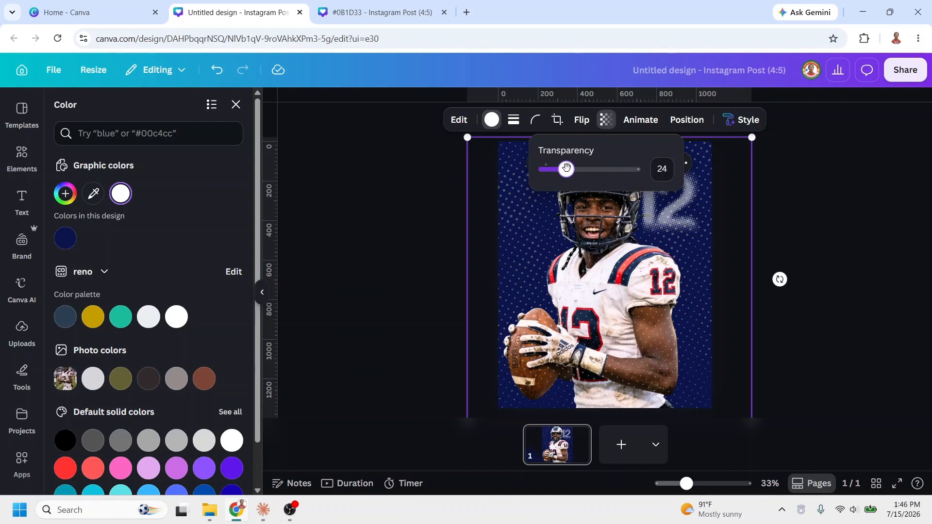
- Move the white halftone texture behind the player in the layer order, just above the navy background
{"action": "left_click", "coordinate": [687, 120]}
{"action": "left_click", "coordinate": [211, 140]}
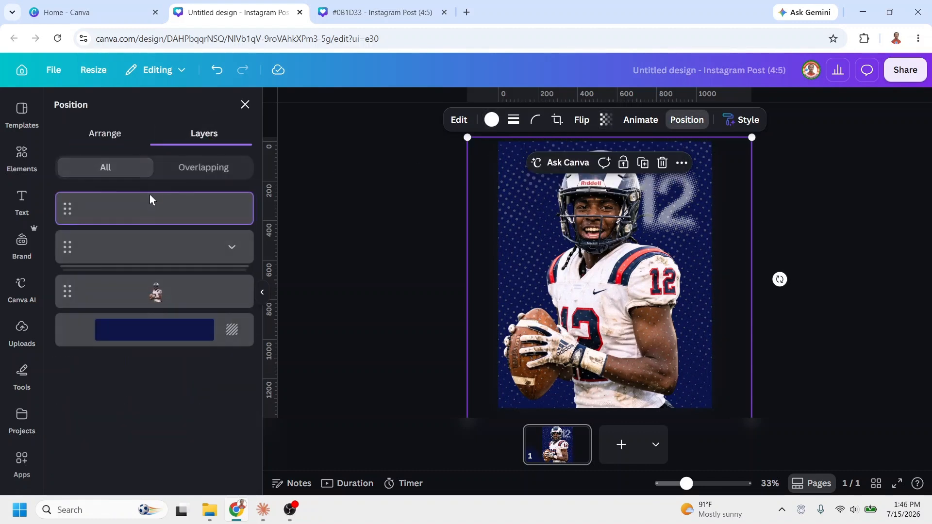
{"action": "left_click_drag", "start_coordinate": [160, 210], "coordinate": [166, 317]}
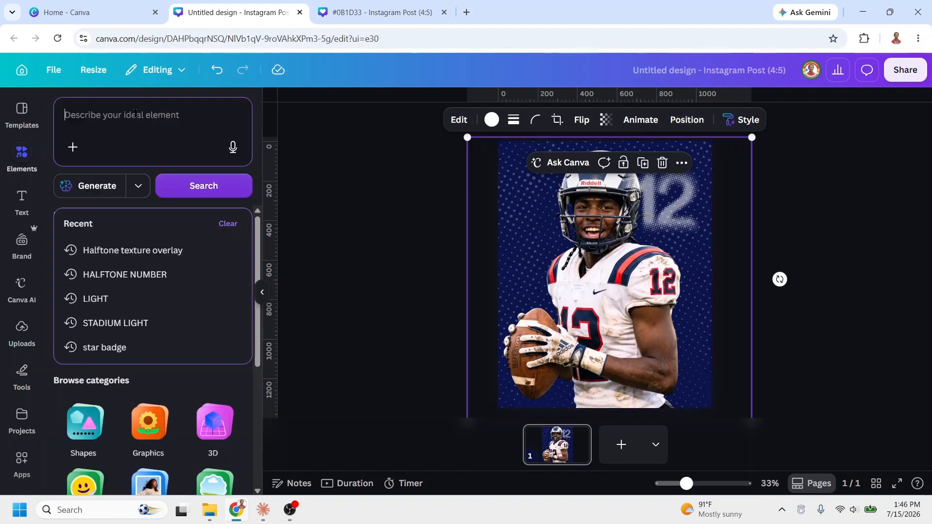
- Search for "SPEED LINES" among the graphics and add the square graphic of dense horizontal lines to the page
{"action": "type", "text": "SPEED LINES"}
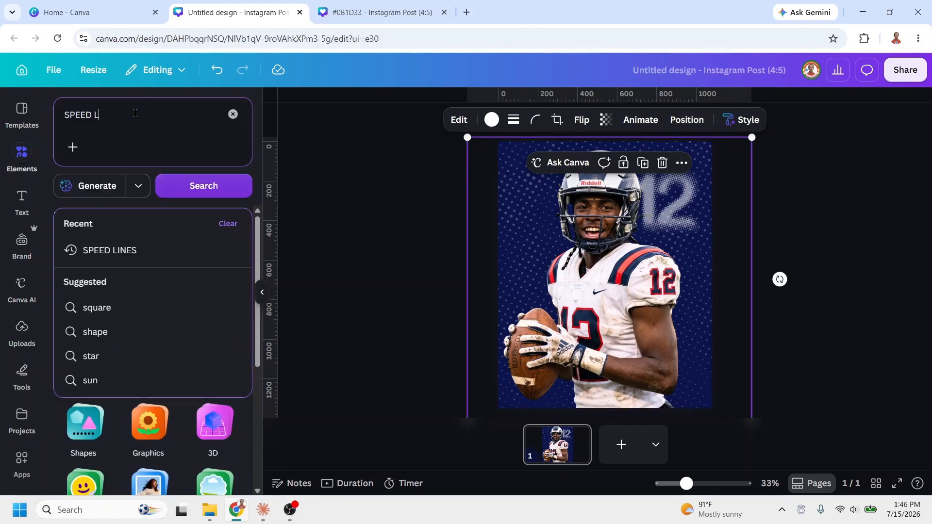
{"action": "key", "text": "Return"}
{"action": "left_click", "coordinate": [229, 248]}
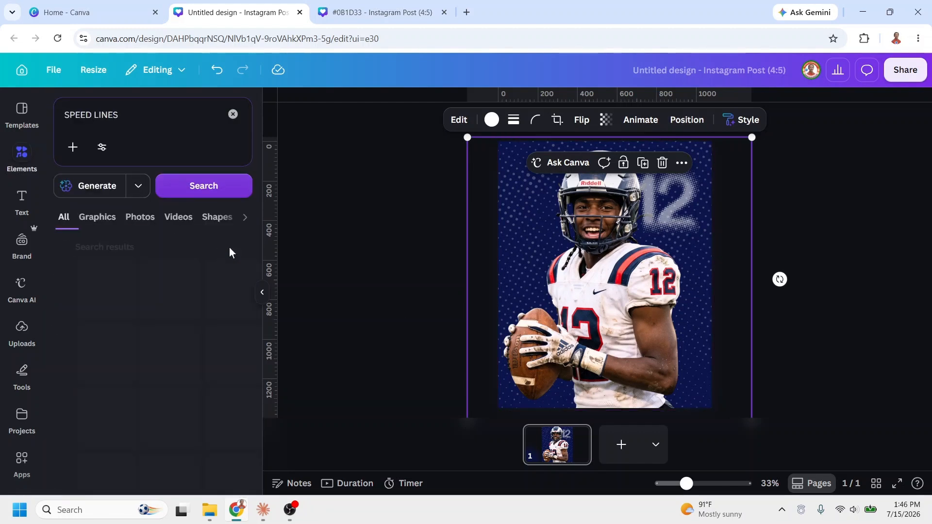
{"action": "scroll", "coordinate": [212, 315], "scroll_direction": "down", "scroll_amount": 10}
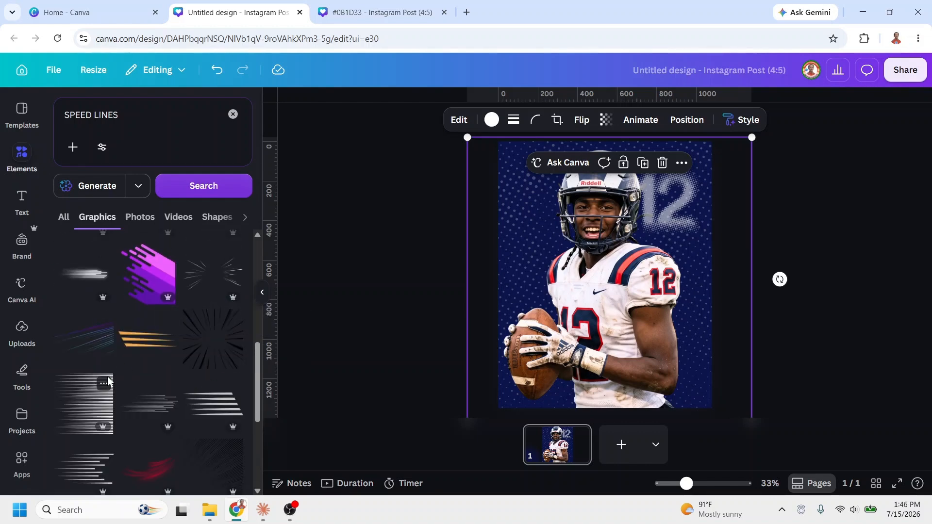
{"action": "left_click", "coordinate": [104, 383]}
{"action": "left_click", "coordinate": [92, 398]}
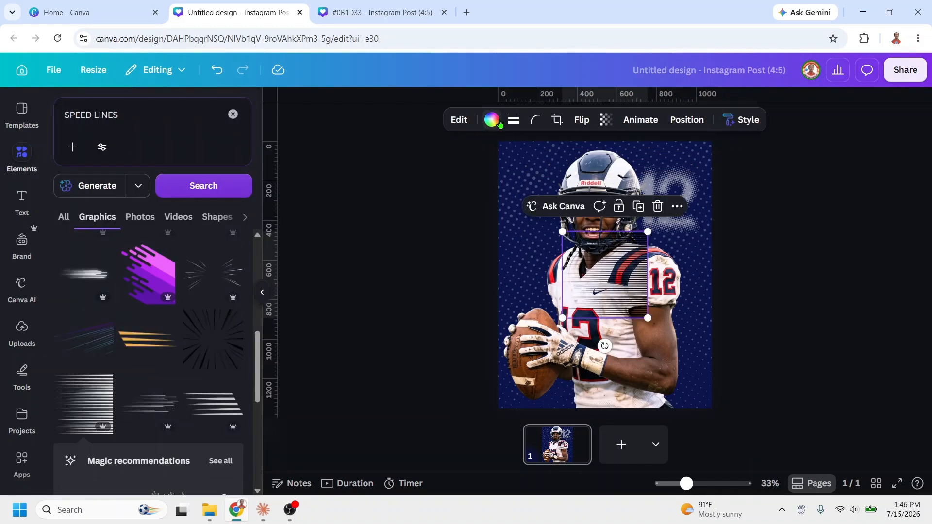
- Recolor the speed lines white and set their transparency to 56
{"action": "left_click", "coordinate": [491, 119]}
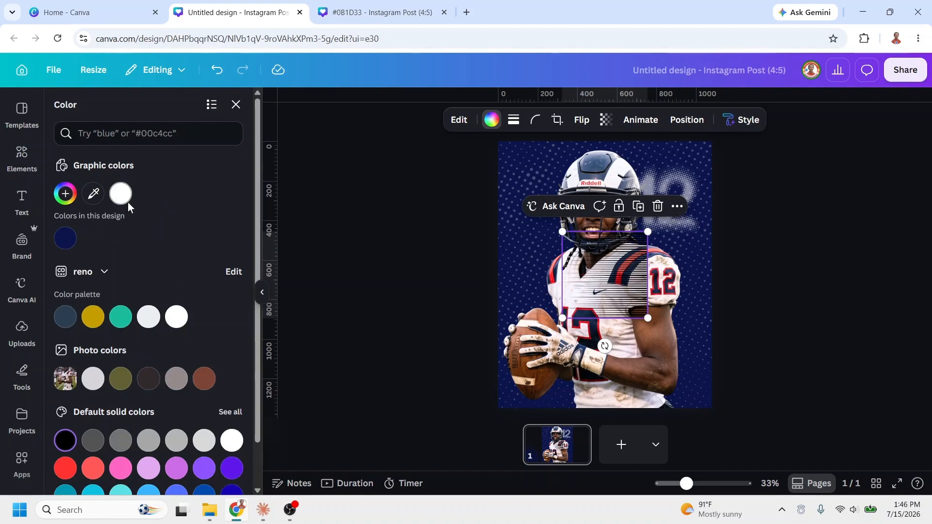
{"action": "left_click", "coordinate": [122, 194]}
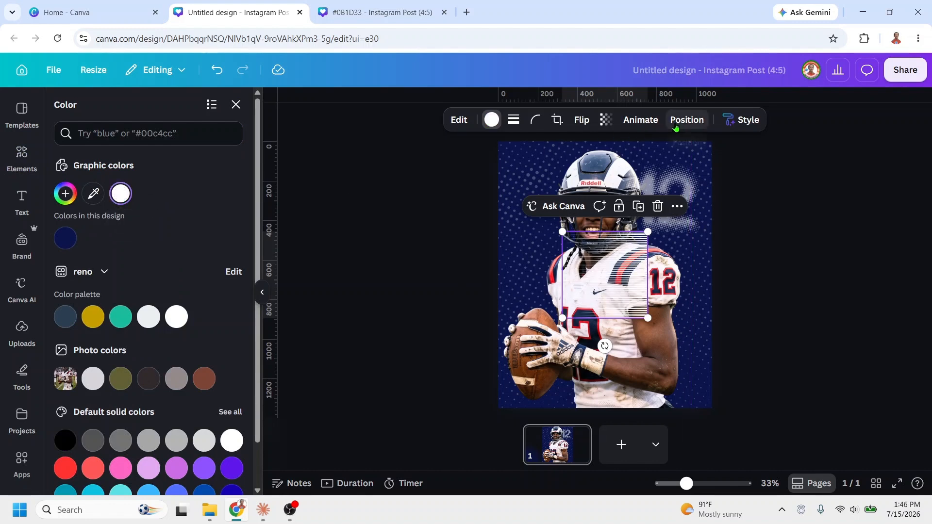
{"action": "left_click", "coordinate": [601, 123]}
{"action": "left_click", "coordinate": [596, 170]}
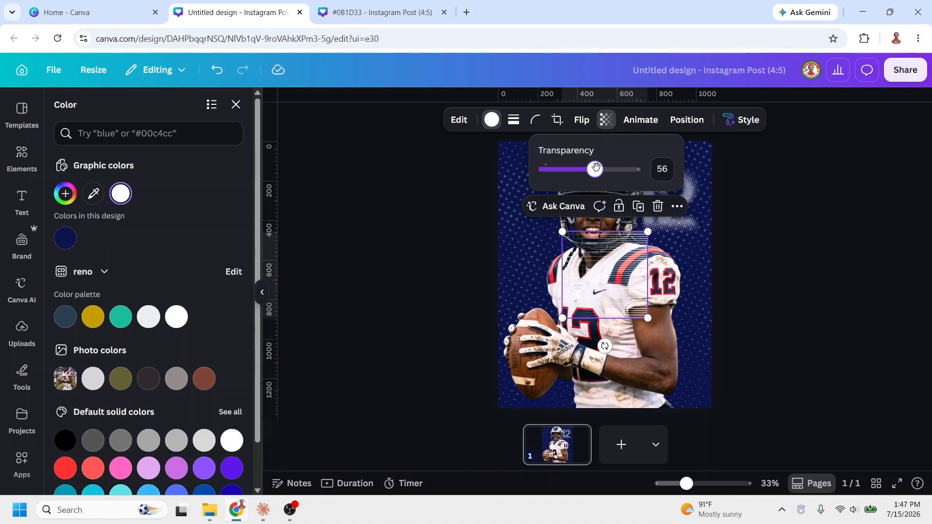
- Enlarge the speed lines at the page's upper left and place a horizontally flipped duplicate over the arm at the page's right edge
{"action": "left_click_drag", "start_coordinate": [621, 290], "coordinate": [566, 203]}
{"action": "mouse_move", "coordinate": [600, 243]}
{"action": "left_mouse_down"}
{"action": "mouse_move", "coordinate": [624, 267]}
{"action": "mouse_move", "coordinate": [586, 235]}
{"action": "left_mouse_up"}
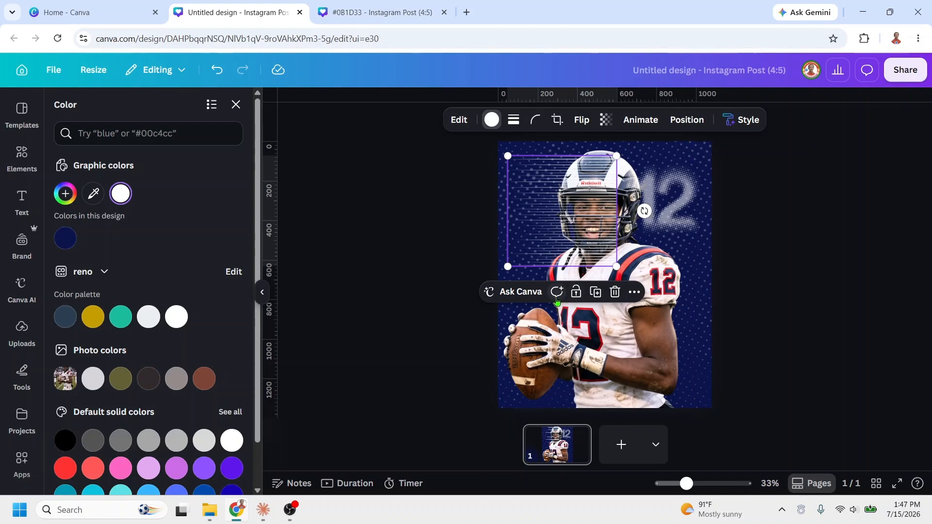
{"action": "left_click", "coordinate": [596, 293]}
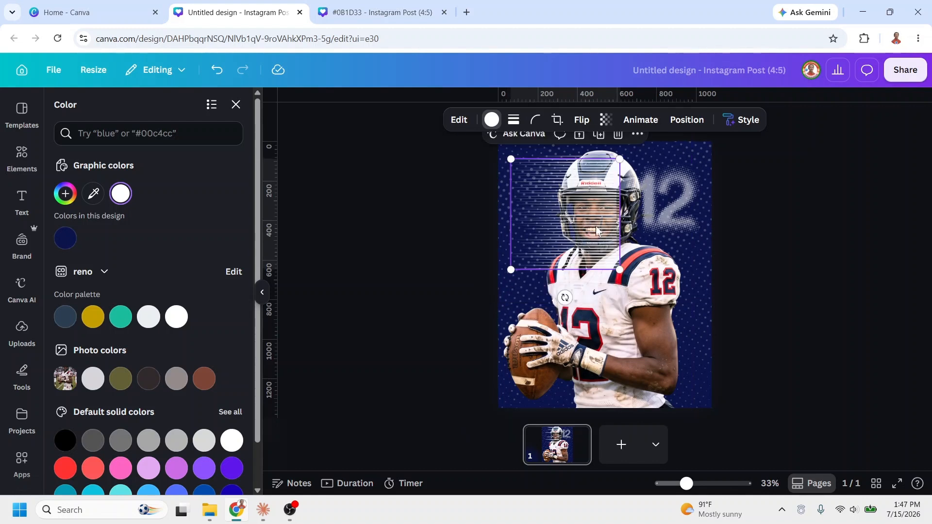
{"action": "left_click", "coordinate": [581, 120]}
{"action": "left_click", "coordinate": [594, 152]}
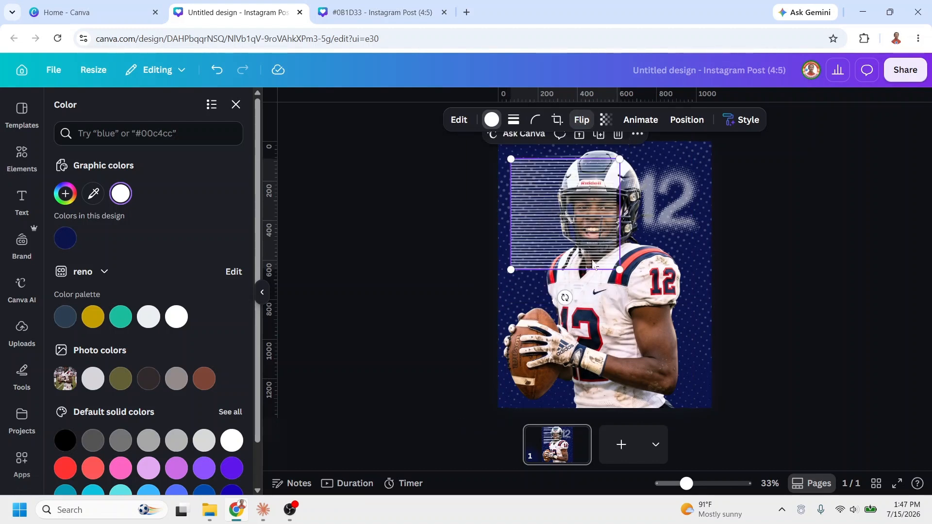
{"action": "left_click_drag", "start_coordinate": [574, 240], "coordinate": [678, 332]}
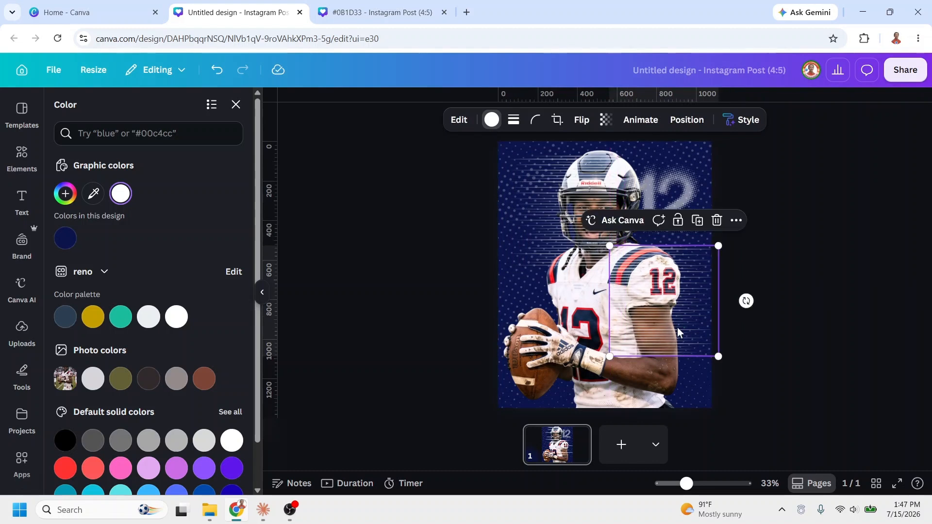
- Select both speed-line graphics and move them behind the player in the layer order
{"action": "left_click", "coordinate": [687, 120]}
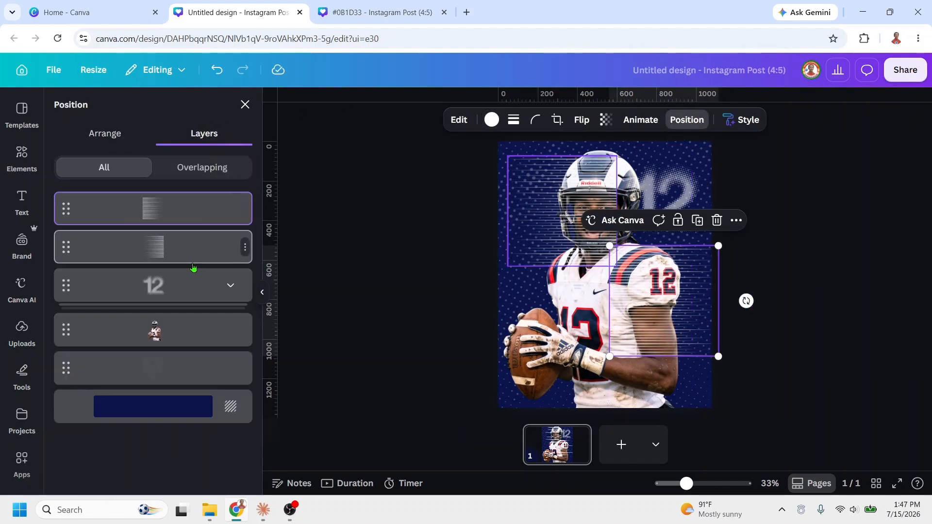
{"action": "left_click", "coordinate": [171, 265], "text": "shift"}
{"action": "left_click_drag", "start_coordinate": [175, 210], "coordinate": [185, 354]}
{"action": "left_click", "coordinate": [245, 104]}
- Search for "STADIUM LIGHT" among the graphics and add the blue and orange rows of lights to the page
{"action": "left_click", "coordinate": [233, 115]}
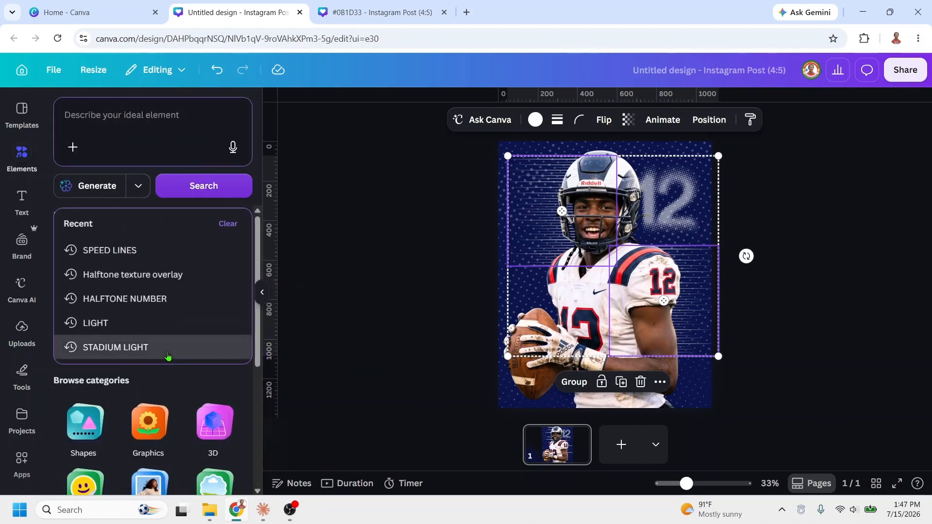
{"action": "left_click", "coordinate": [183, 350]}
{"action": "left_click", "coordinate": [231, 244]}
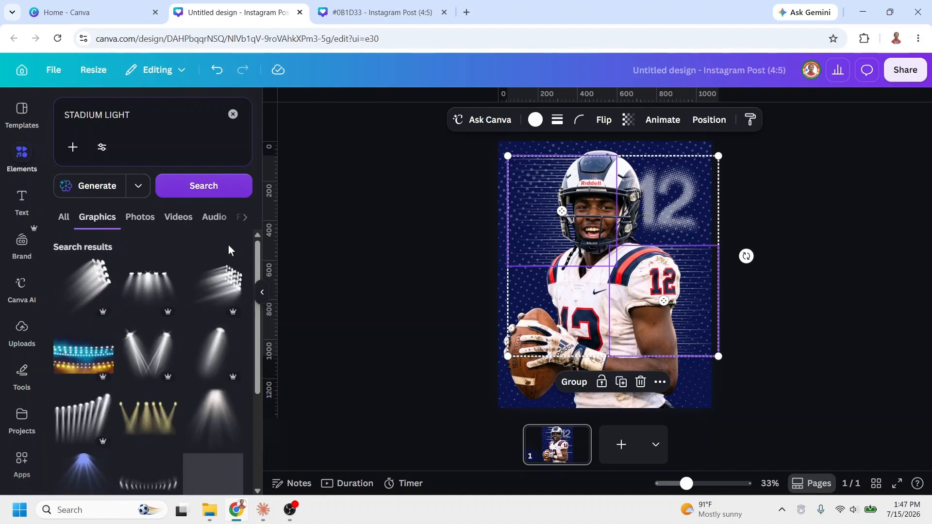
{"action": "left_click", "coordinate": [78, 357]}
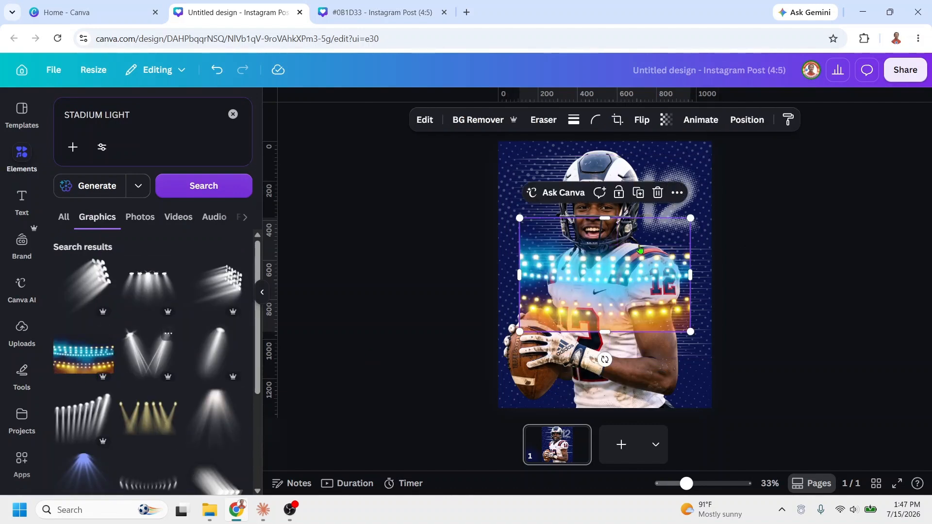
- Enlarge the stadium lights beyond the page width and position them over the upper half of the poster
{"action": "left_click_drag", "start_coordinate": [690, 219], "coordinate": [817, 174]}
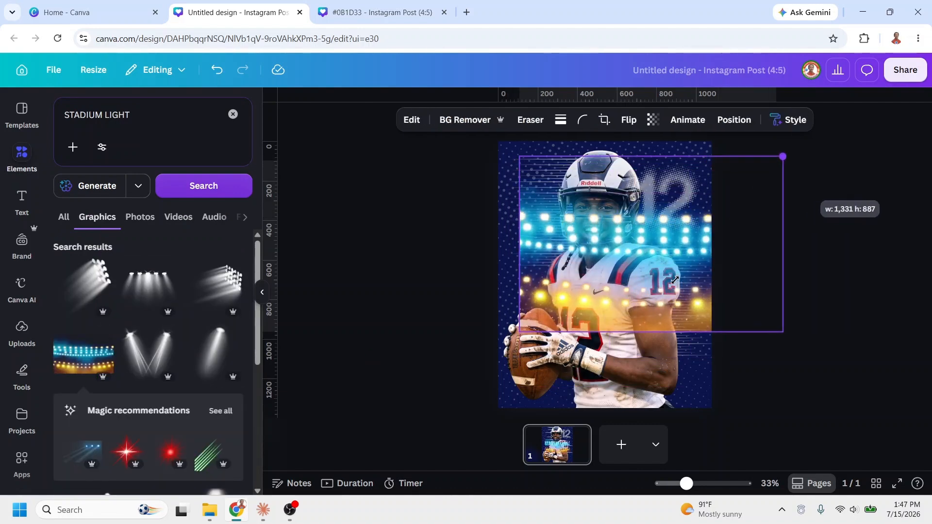
{"action": "left_click_drag", "start_coordinate": [675, 281], "coordinate": [796, 148]}
{"action": "left_click_drag", "start_coordinate": [627, 206], "coordinate": [592, 165]}
- Set the stadium lights' transparency to 50 and send them to the back, behind the player
{"action": "left_click", "coordinate": [675, 119]}
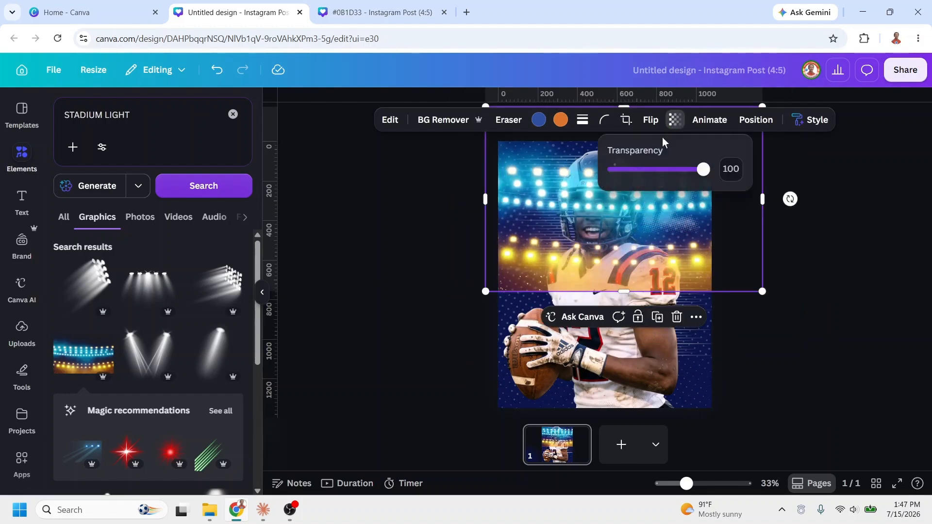
{"action": "left_click", "coordinate": [656, 173]}
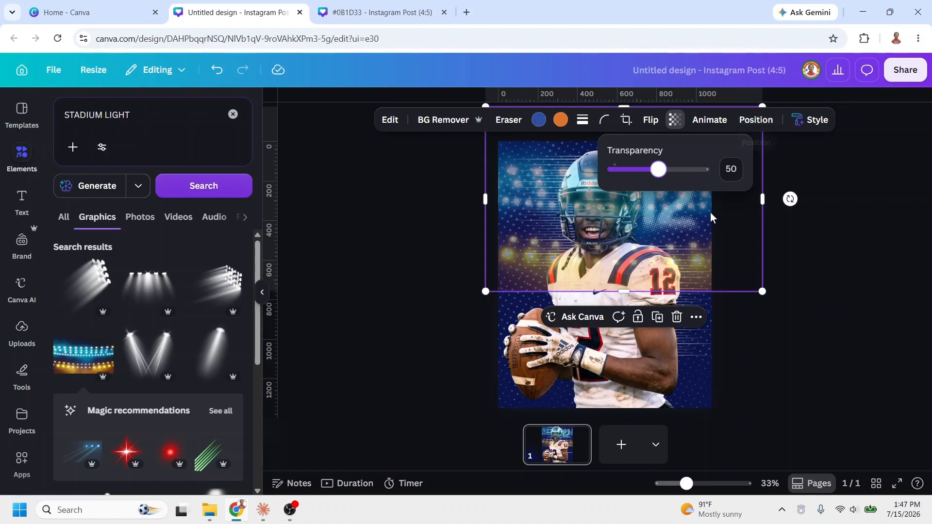
{"action": "right_click", "coordinate": [687, 229]}
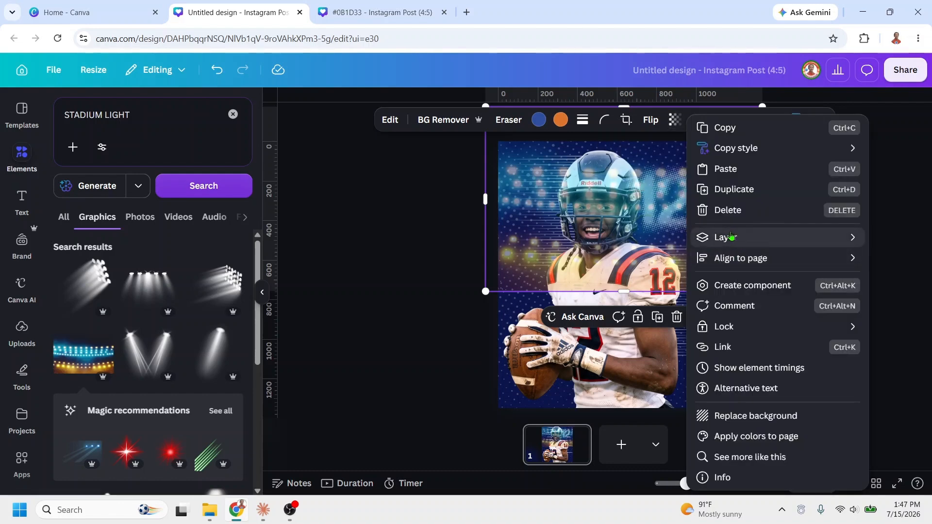
{"action": "mouse_move", "coordinate": [724, 236]}
{"action": "left_click", "coordinate": [591, 305]}
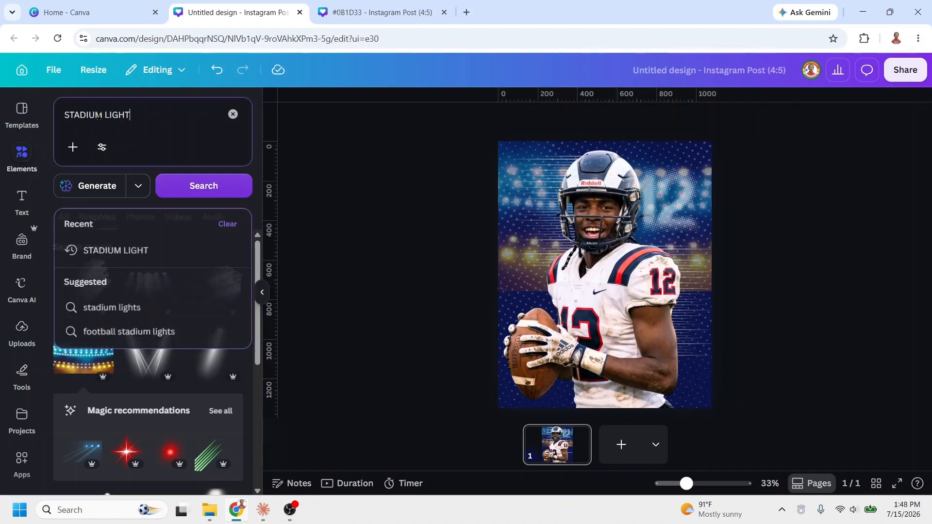
- Search for "LIGHT" among the graphics and add the soft round golden glow to the page
{"action": "left_click_drag", "start_coordinate": [134, 116], "coordinate": [53, 118]}
{"action": "type", "text": "LIGHT"}
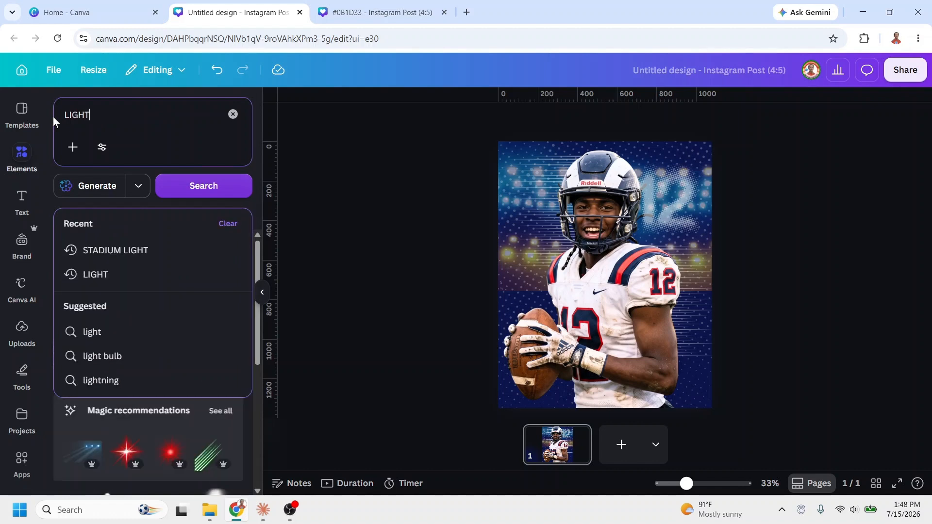
{"action": "key", "text": "Return"}
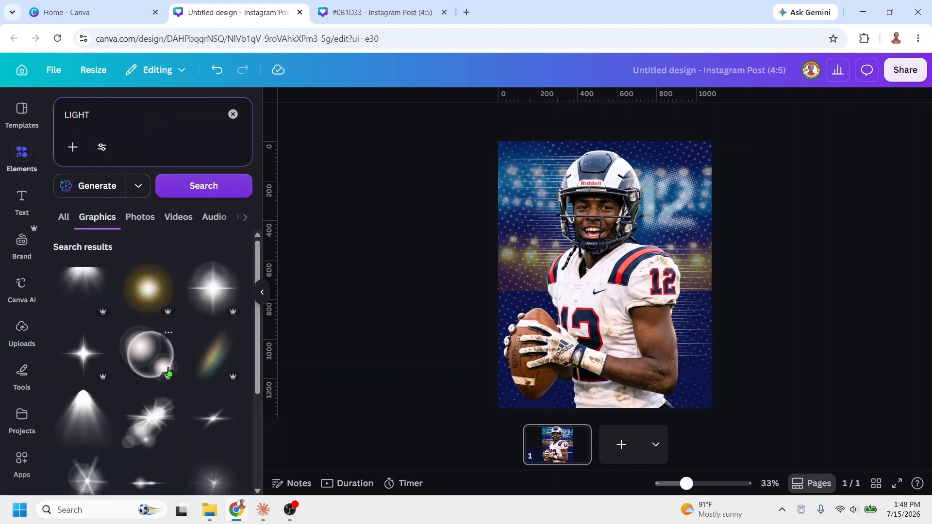
{"action": "scroll", "coordinate": [169, 376], "scroll_direction": "down", "scroll_amount": 6}
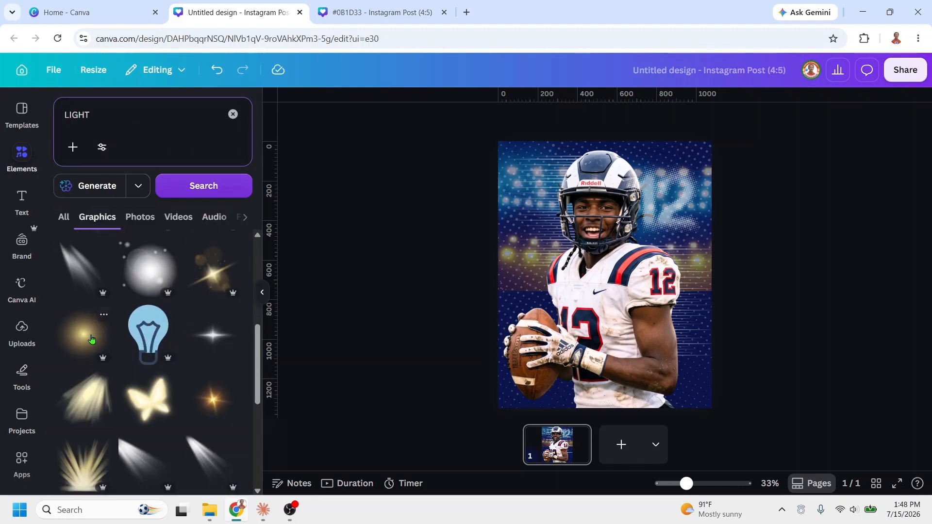
{"action": "left_click", "coordinate": [92, 339]}
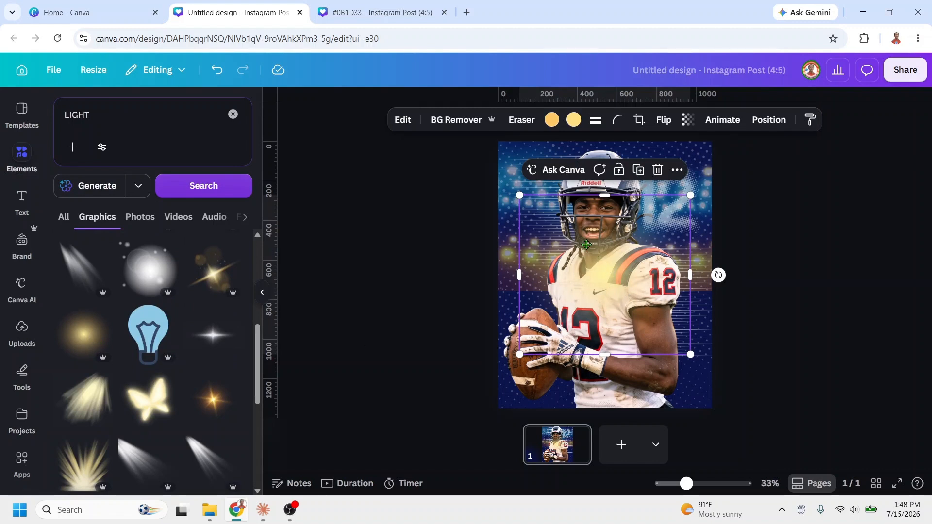
- Move the golden glow to the left of the player's helmet and place it behind the player in the layer order
{"action": "left_click_drag", "start_coordinate": [586, 245], "coordinate": [547, 205]}
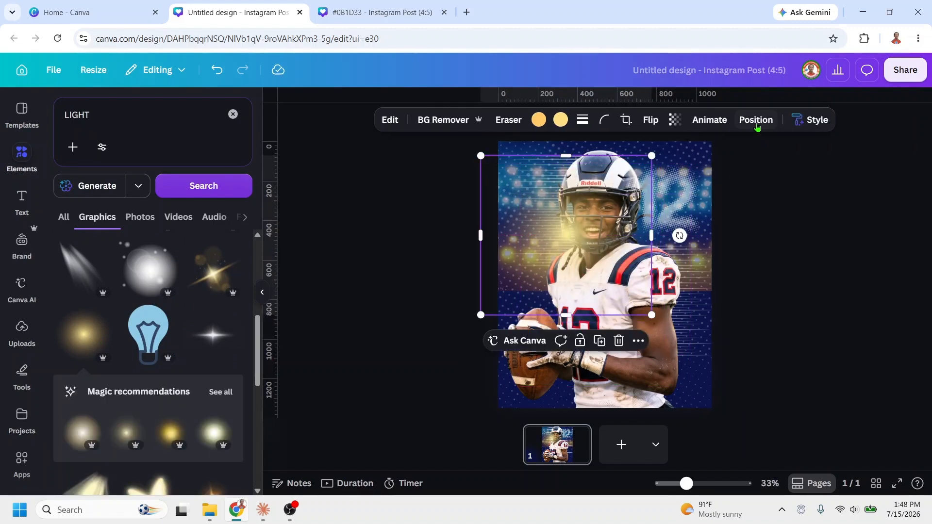
{"action": "left_click", "coordinate": [756, 127]}
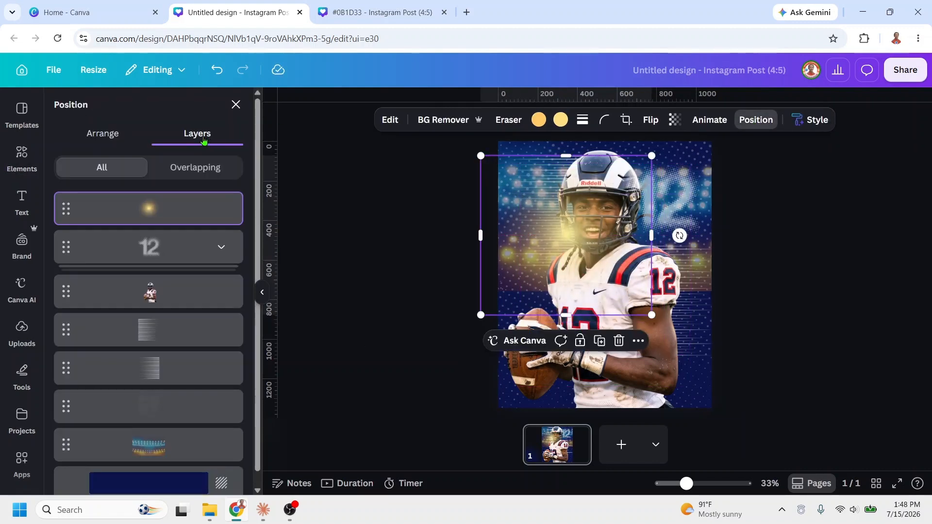
{"action": "left_click_drag", "start_coordinate": [148, 209], "coordinate": [163, 310]}
- Search for "RIBBON" among the graphics and add the plain flat red ribbon to the page
{"action": "left_click", "coordinate": [22, 155]}
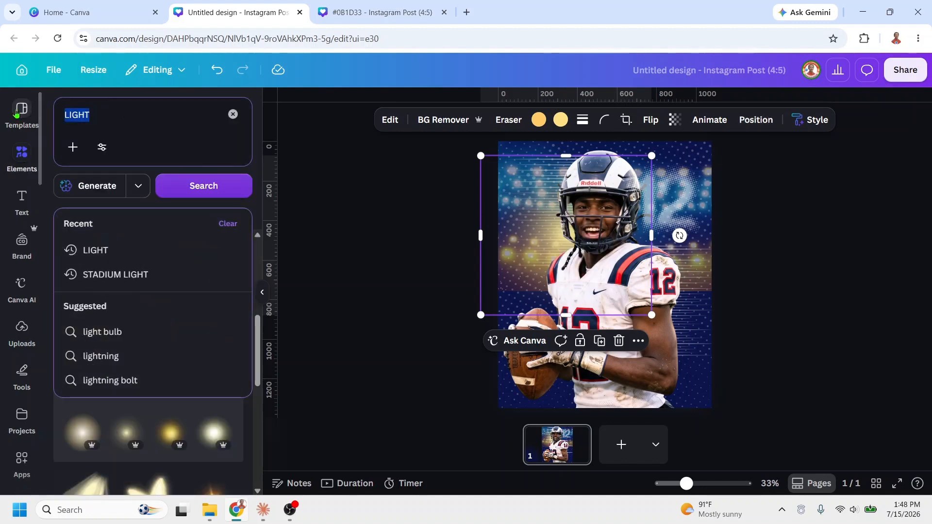
{"action": "type", "text": "RIBBON"}
{"action": "key", "text": "Return"}
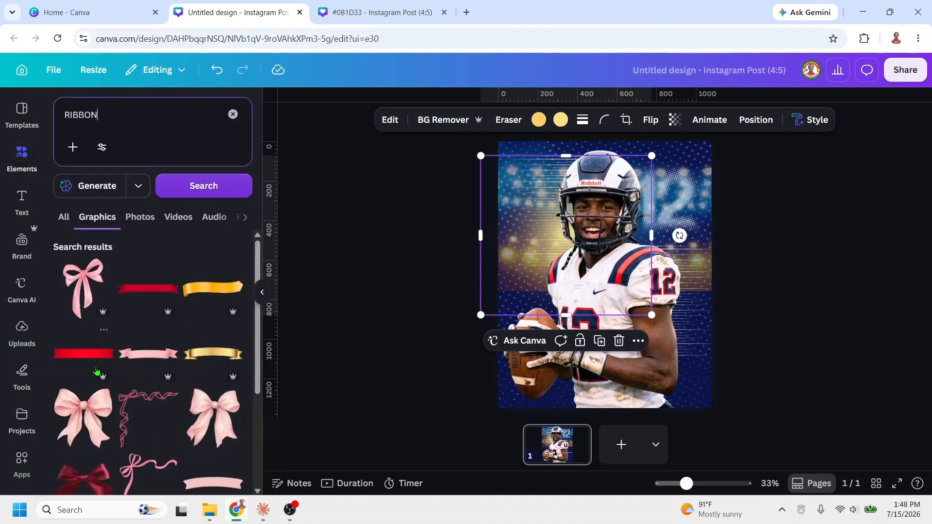
{"action": "left_click", "coordinate": [83, 354]}
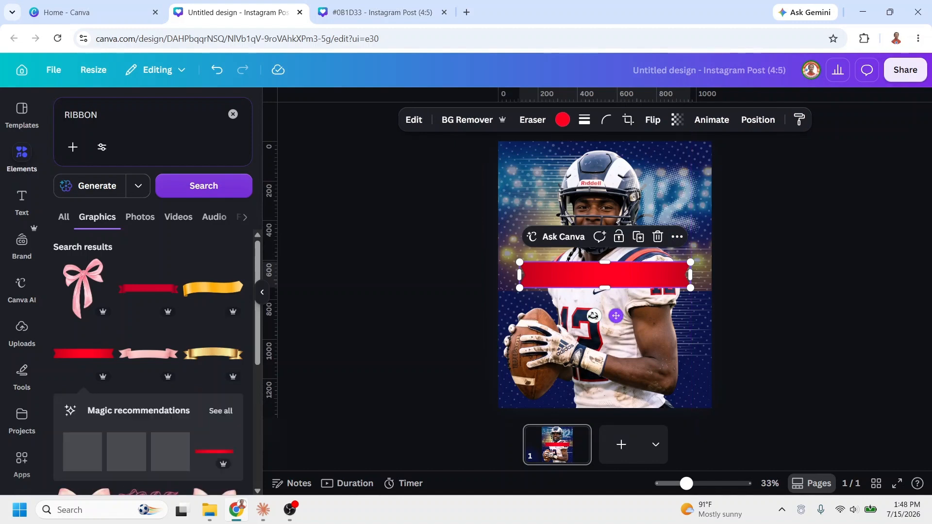
- Tilt the red ribbon upward to the right and enlarge it into a diagonal band across the player's lower body
{"action": "left_click_drag", "start_coordinate": [595, 316], "coordinate": [613, 334]}
{"action": "left_click_drag", "start_coordinate": [609, 281], "coordinate": [612, 338]}
{"action": "left_click_drag", "start_coordinate": [687, 300], "coordinate": [807, 235]}
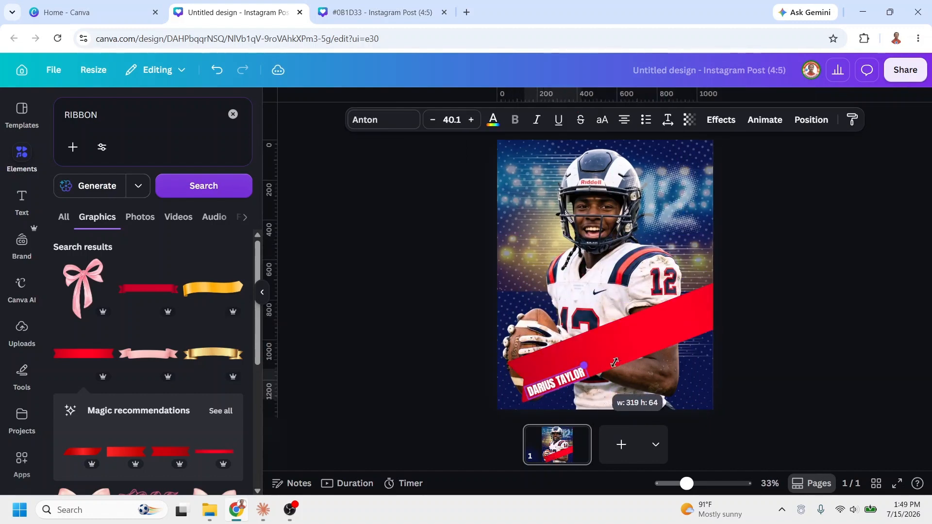
- Scale the player's name to span the ribbon and size the "QB CLASS OF 2026" and "LINCOLN HIGH SCHOOL" text blocks in their corners
{"action": "left_click_drag", "start_coordinate": [602, 365], "coordinate": [728, 301]}
{"action": "left_click_drag", "start_coordinate": [703, 405], "coordinate": [644, 344]}
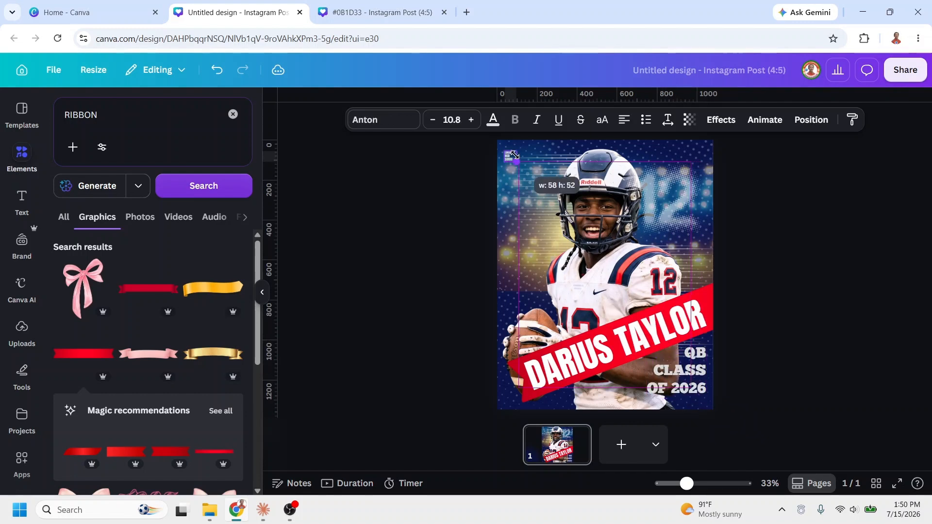
{"action": "left_click_drag", "start_coordinate": [516, 162], "coordinate": [558, 208]}
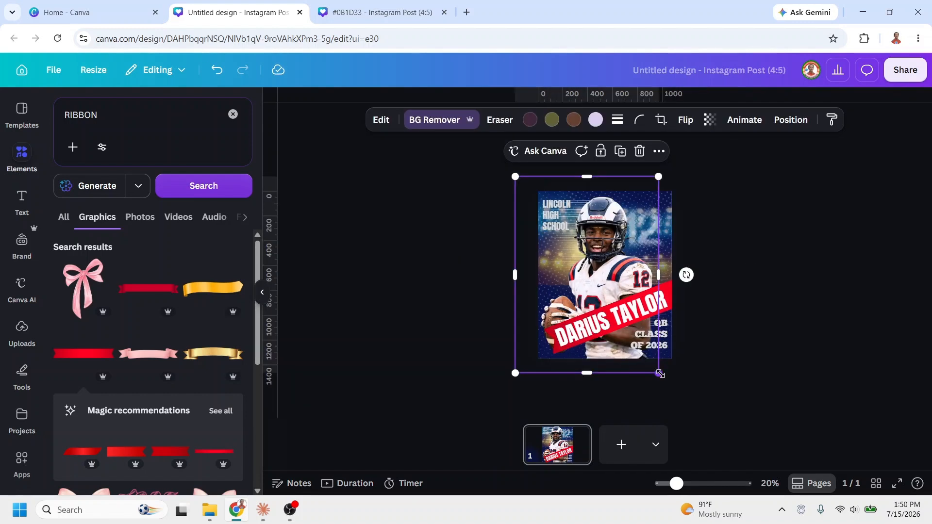
- Enlarge the player cutout so it fills more of the poster behind the ribbon
{"action": "left_click_drag", "start_coordinate": [662, 376], "coordinate": [640, 373]}
{"action": "scroll", "coordinate": [785, 335], "scroll_direction": "up", "scroll_amount": 2}
{"action": "left_click", "coordinate": [792, 319]}
- Move the halftone number 12 up and outward to the poster's right edge, beside the player's helmet
{"action": "left_click", "coordinate": [668, 214]}
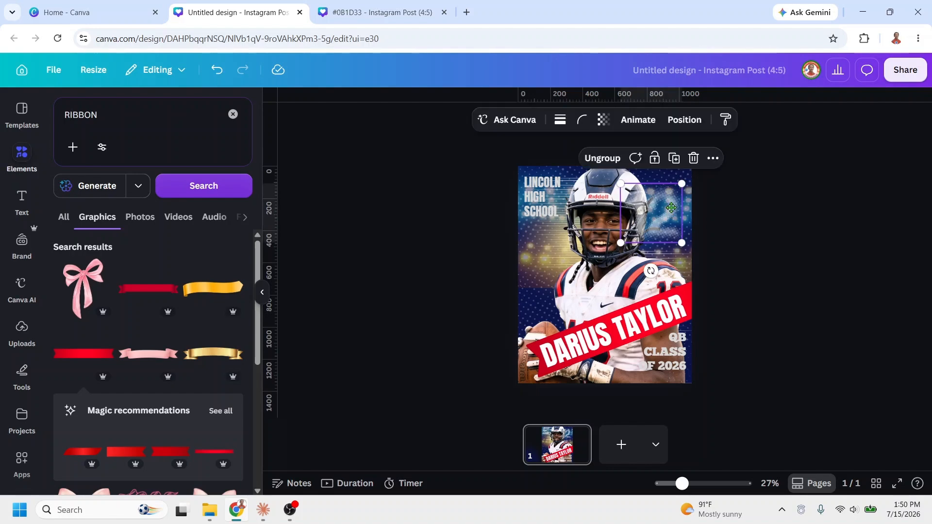
{"action": "left_click_drag", "start_coordinate": [668, 213], "coordinate": [675, 200]}
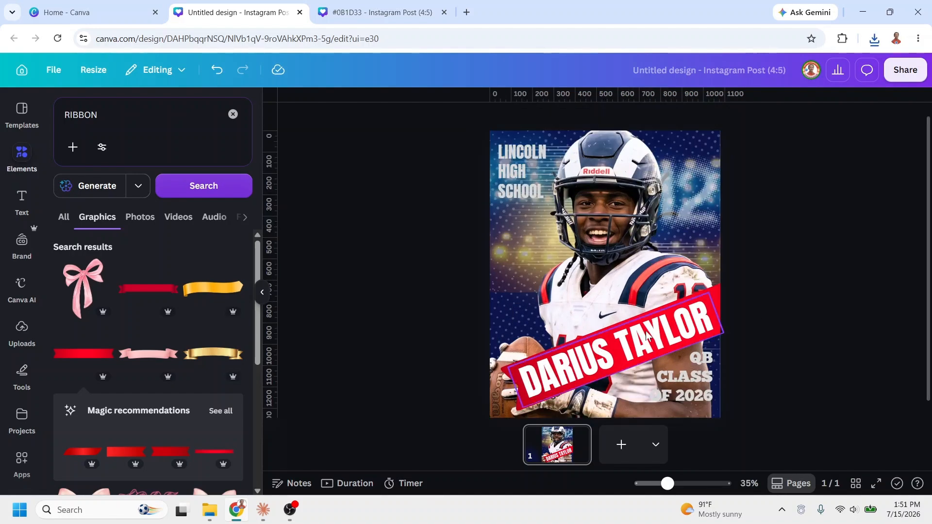
- Apply a black Drop shadow effect to the player's name on the ribbon, with the shadow transparency at 54
{"action": "left_click", "coordinate": [645, 331]}
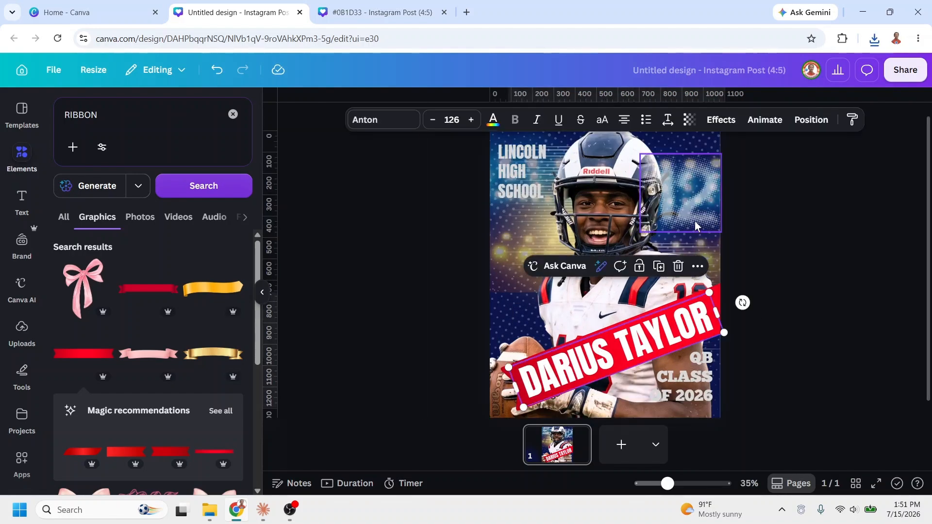
{"action": "left_click", "coordinate": [719, 120]}
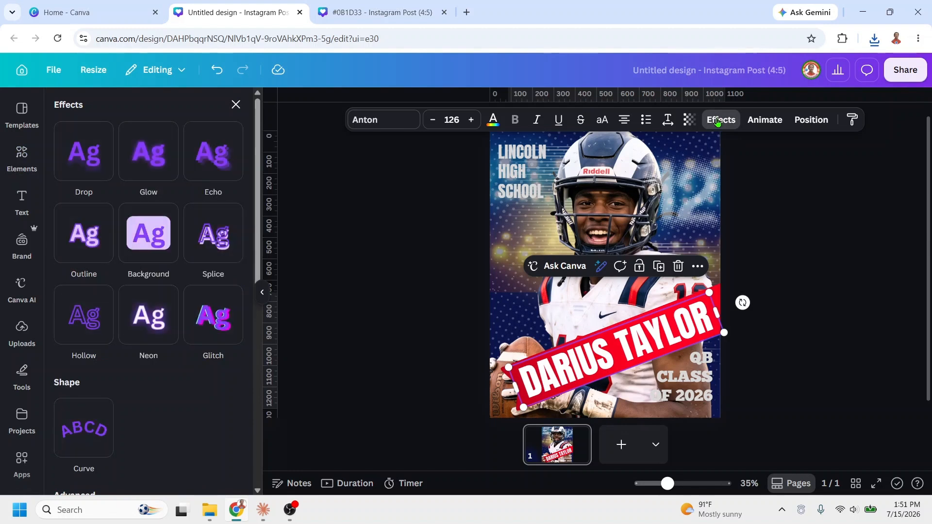
{"action": "left_click", "coordinate": [95, 169]}
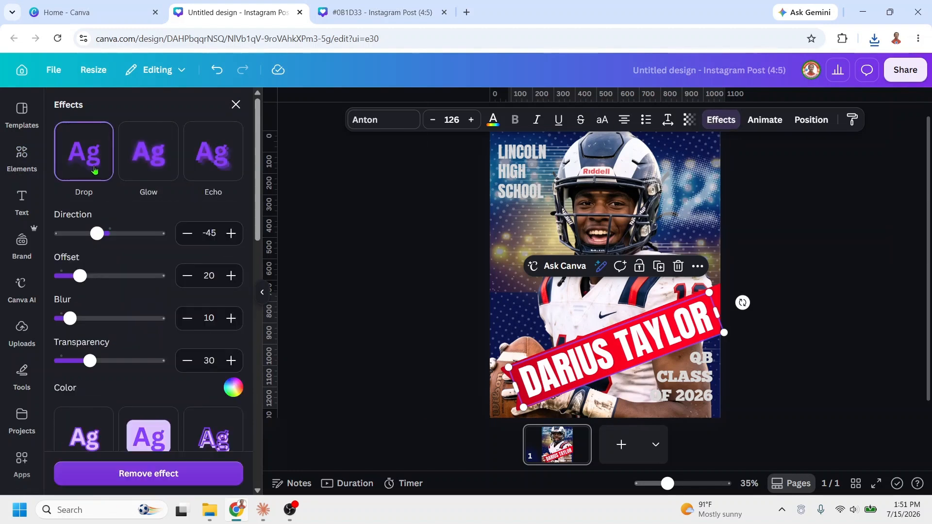
{"action": "left_click", "coordinate": [233, 388]}
{"action": "left_click", "coordinate": [65, 345]}
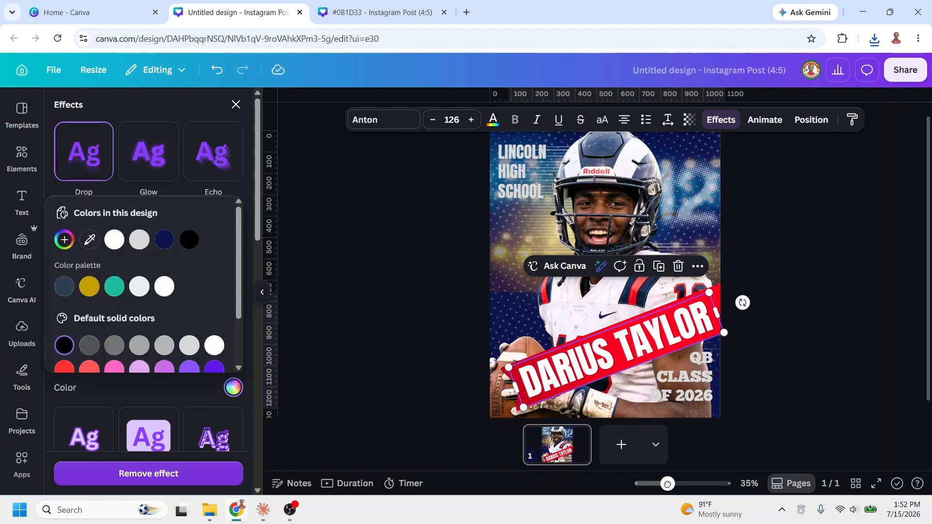
{"action": "left_click_drag", "start_coordinate": [667, 484], "coordinate": [674, 484]}
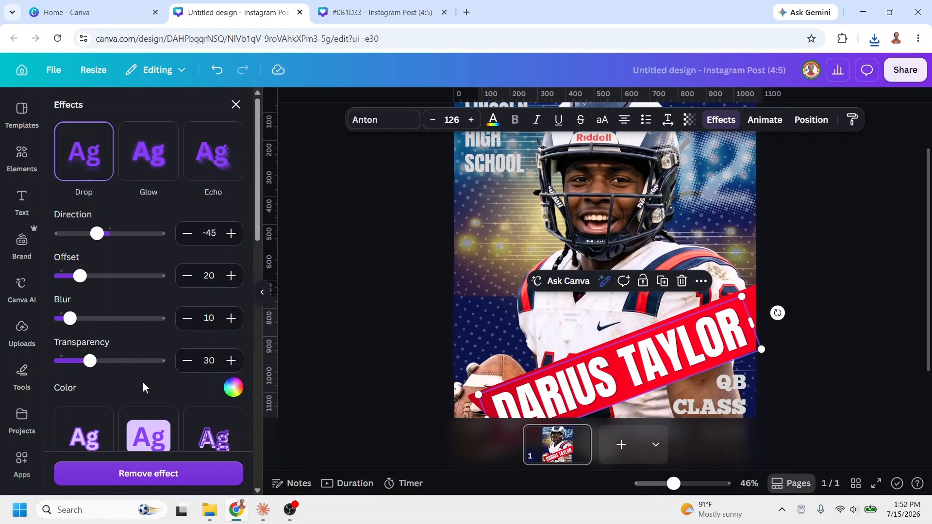
{"action": "left_click", "coordinate": [114, 362]}
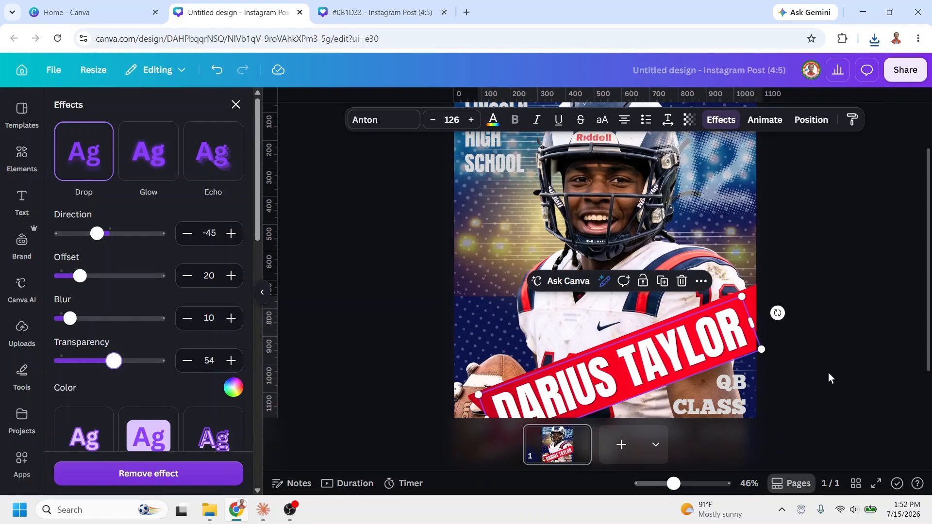
- Apply a black Drop shadow effect to the "LINCOLN HIGH SCHOOL" text
{"action": "left_click", "coordinate": [494, 168]}
{"action": "left_click", "coordinate": [83, 159]}
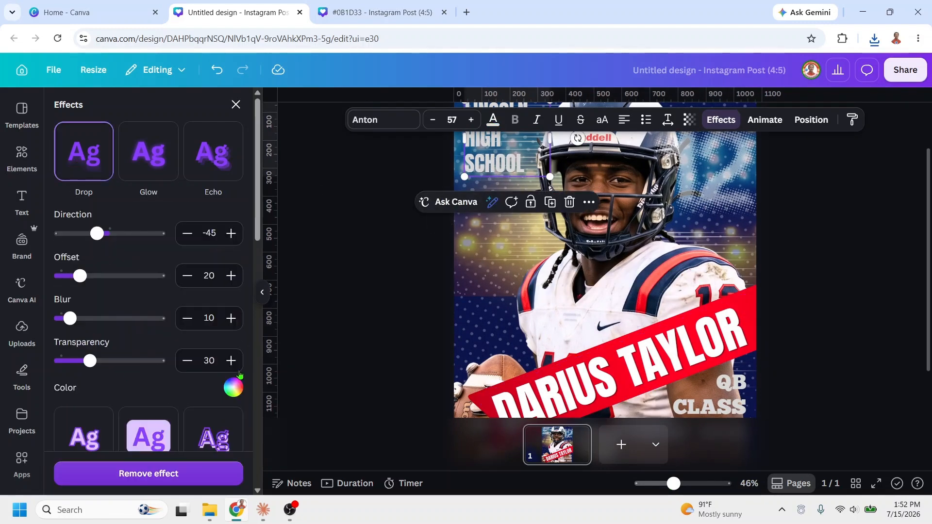
{"action": "left_click", "coordinate": [233, 388]}
{"action": "left_click", "coordinate": [66, 343]}
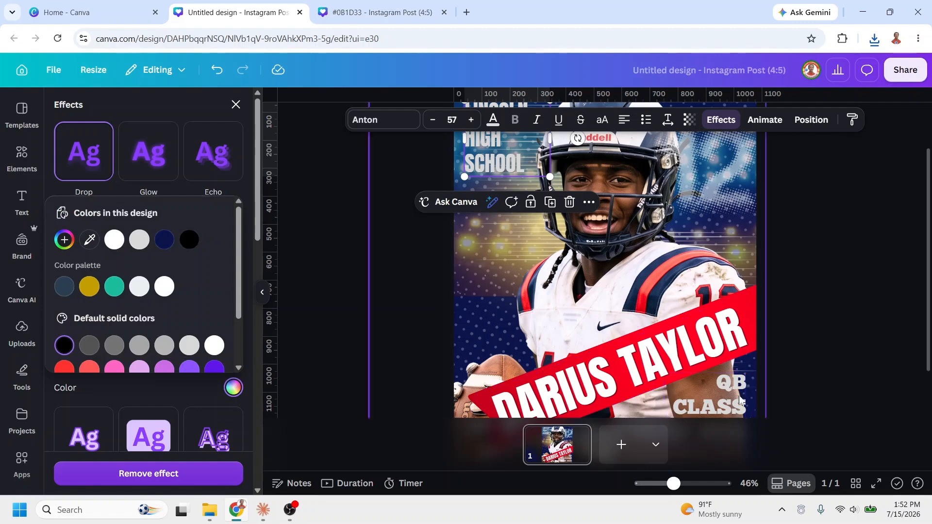
- Apply a black Drop shadow to the "QB CLASS OF 2026" text and shift it down, closer to the poster's bottom edge
{"action": "left_click", "coordinate": [691, 400]}
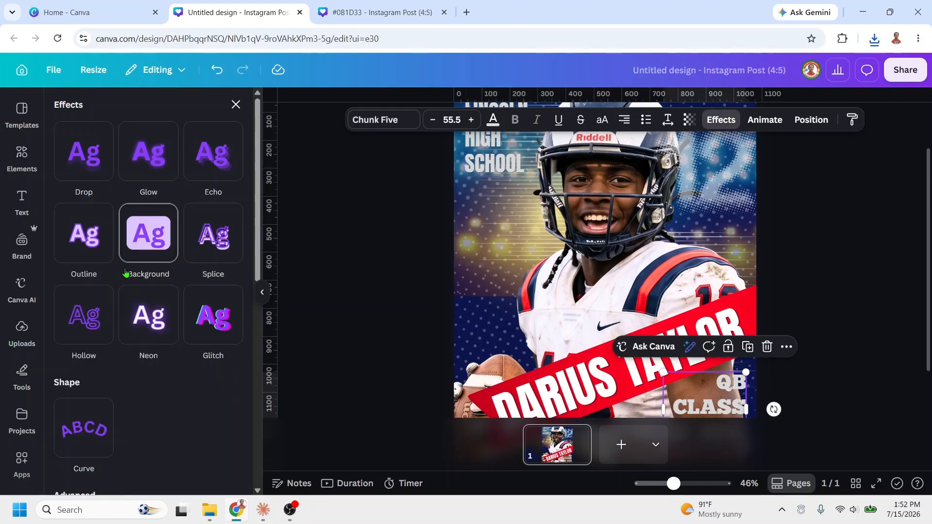
{"action": "left_click", "coordinate": [84, 154]}
{"action": "left_click", "coordinate": [233, 388]}
{"action": "left_click", "coordinate": [64, 346]}
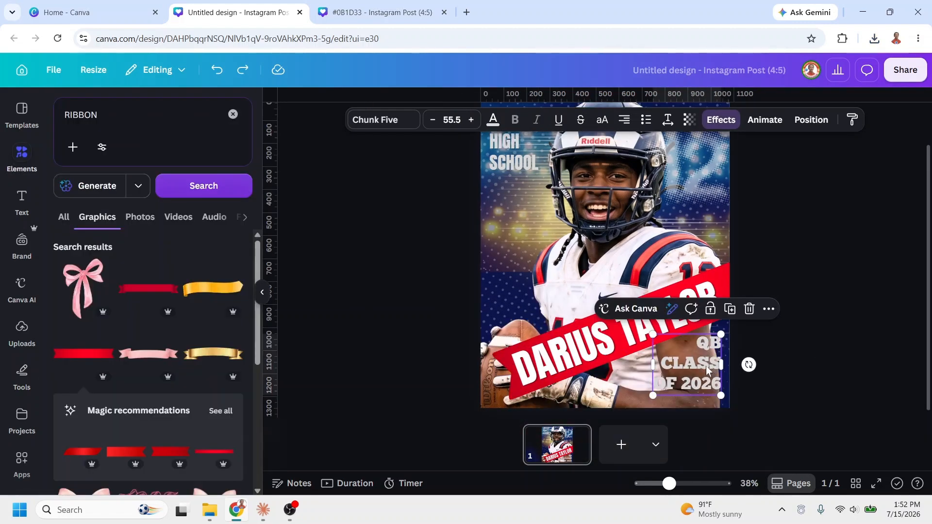
{"action": "left_click_drag", "start_coordinate": [716, 372], "coordinate": [699, 376]}
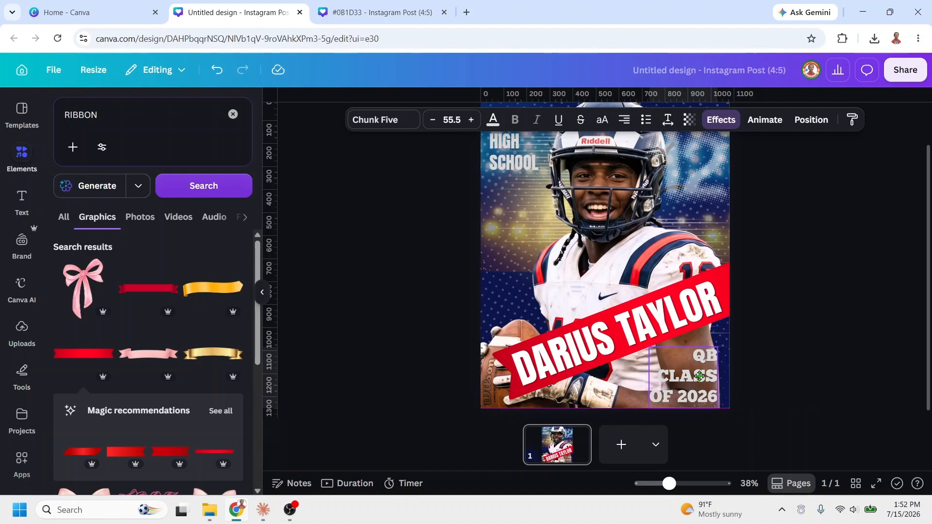
- Download the finished poster as a PNG at size 1, 1,080 × 1,350 px
{"action": "left_click", "coordinate": [905, 69]}
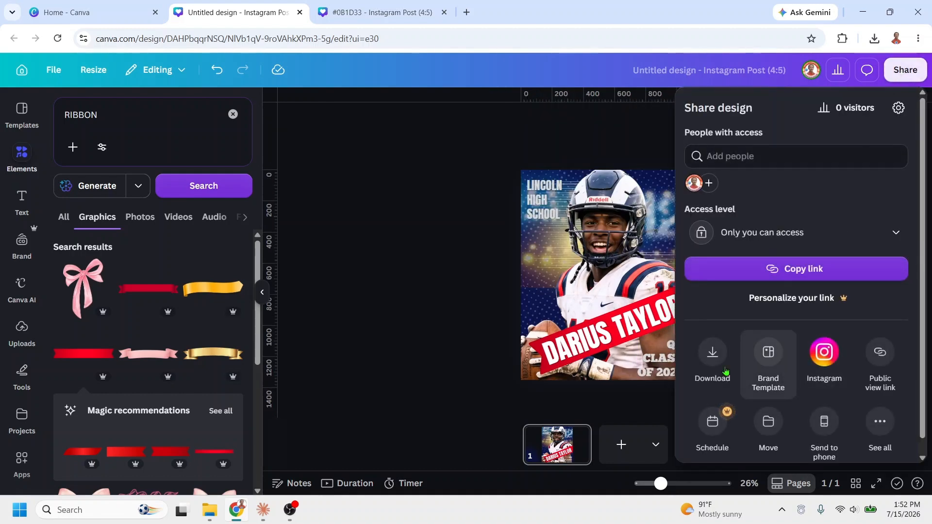
{"action": "left_click", "coordinate": [714, 355]}
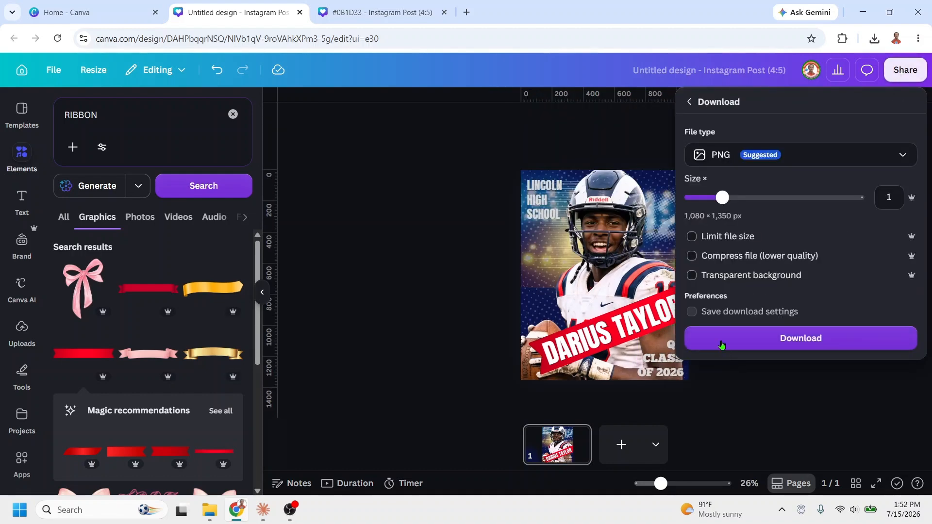
{"action": "left_click", "coordinate": [785, 342]}
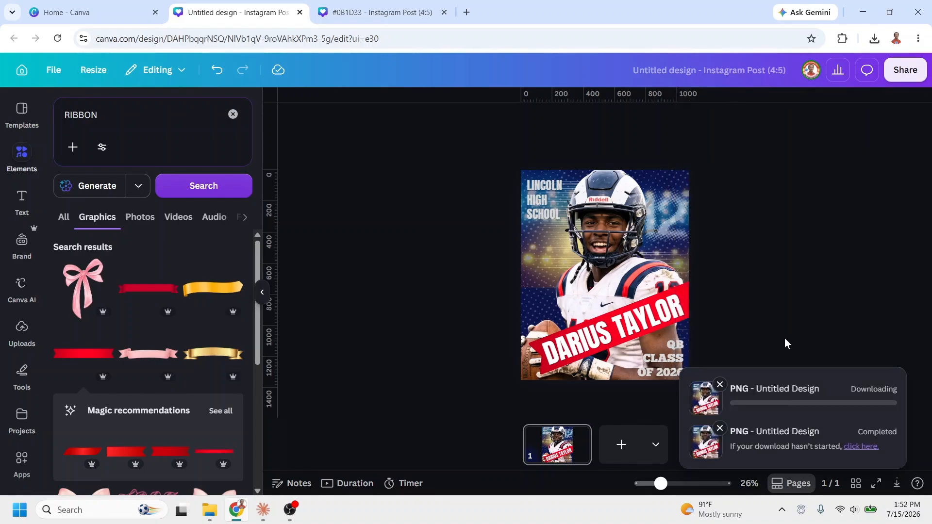